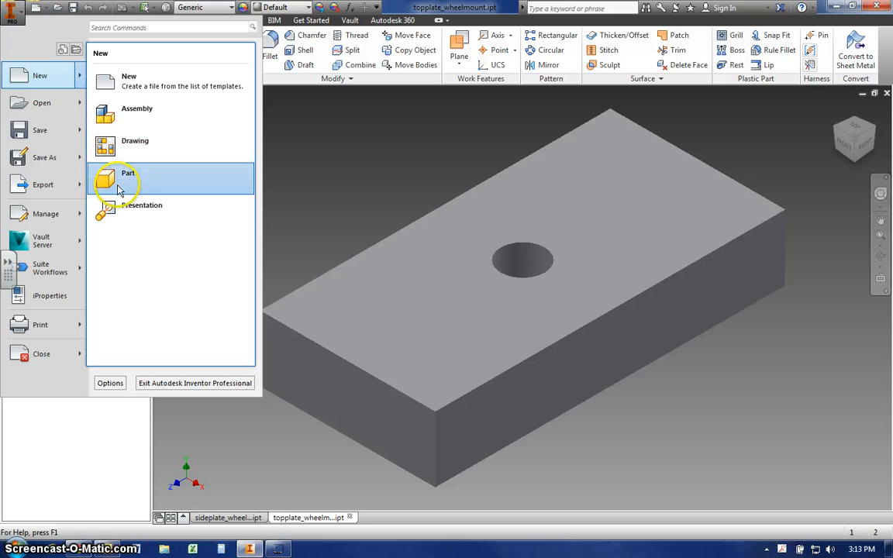
Step: Create a new assembly and place sideplate_wheelmount_v2.ipt grounded at the origin
click(126, 122)
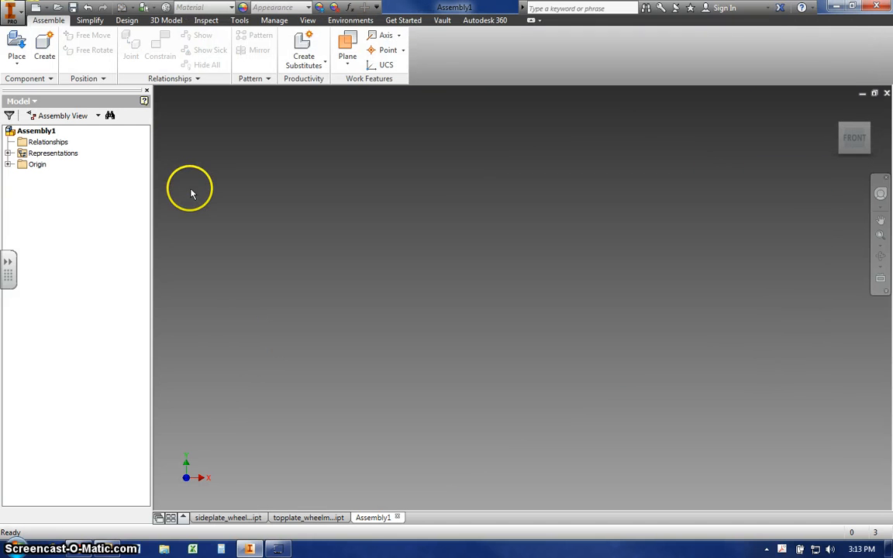
click(16, 43)
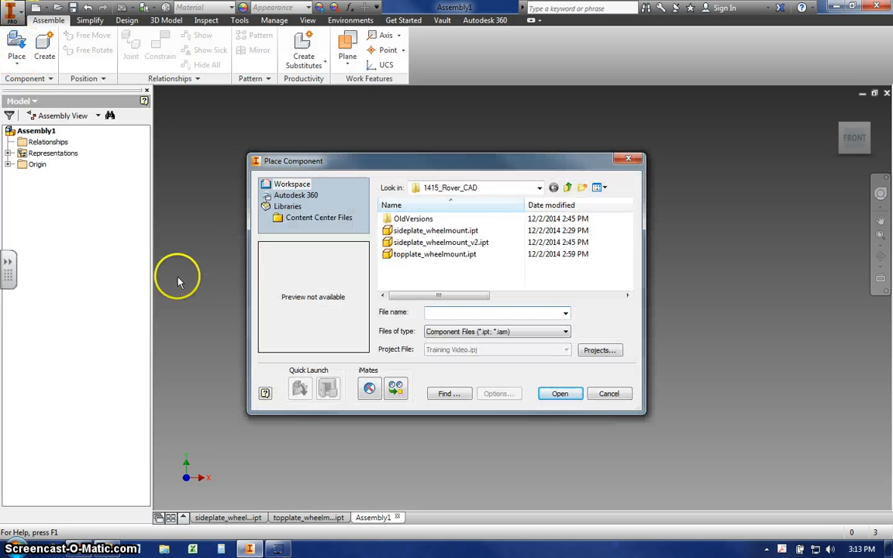
click(435, 243)
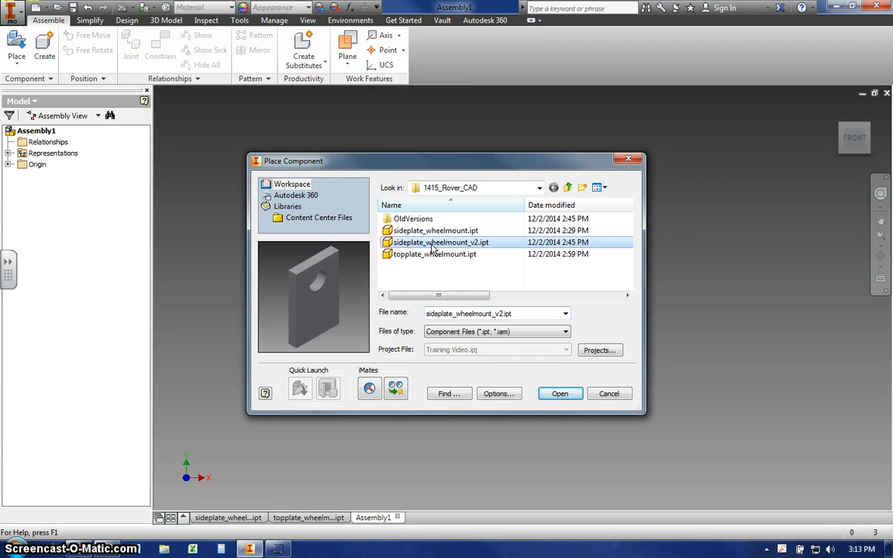
click(561, 395)
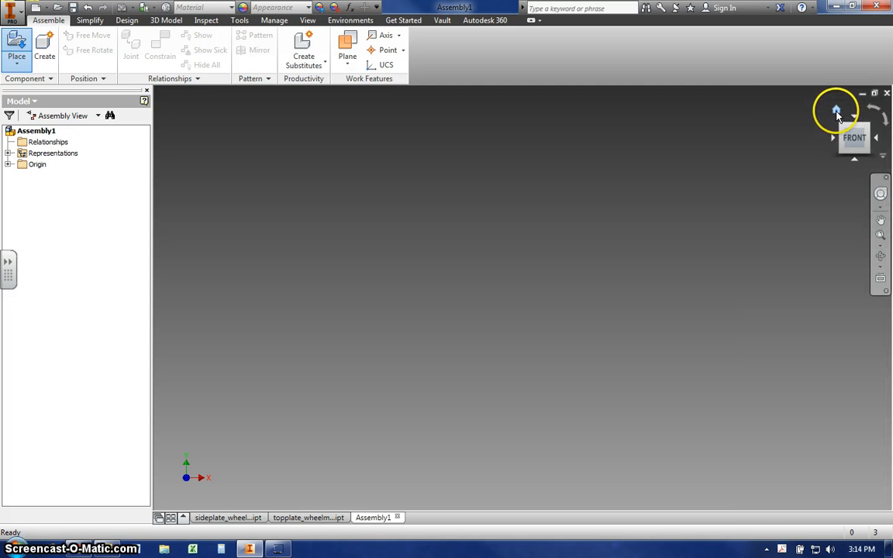
click(837, 111)
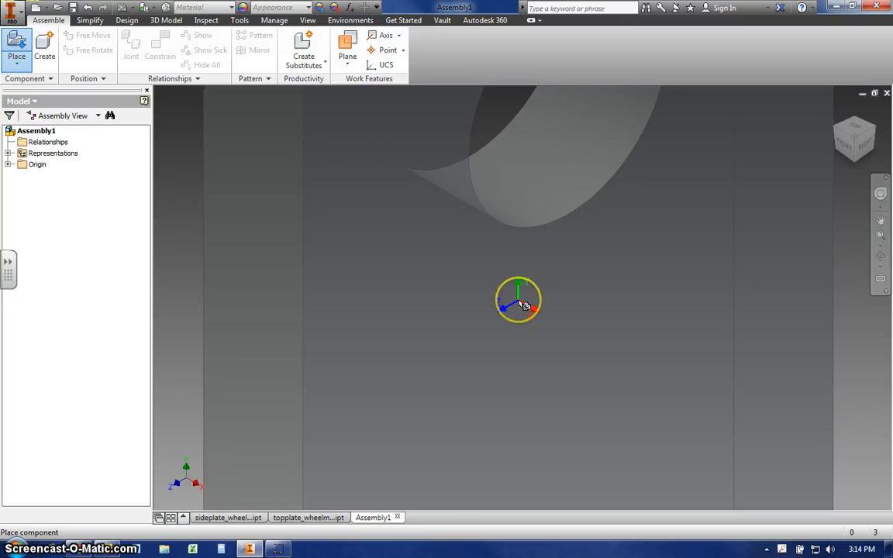
scroll(520, 303, down, 6)
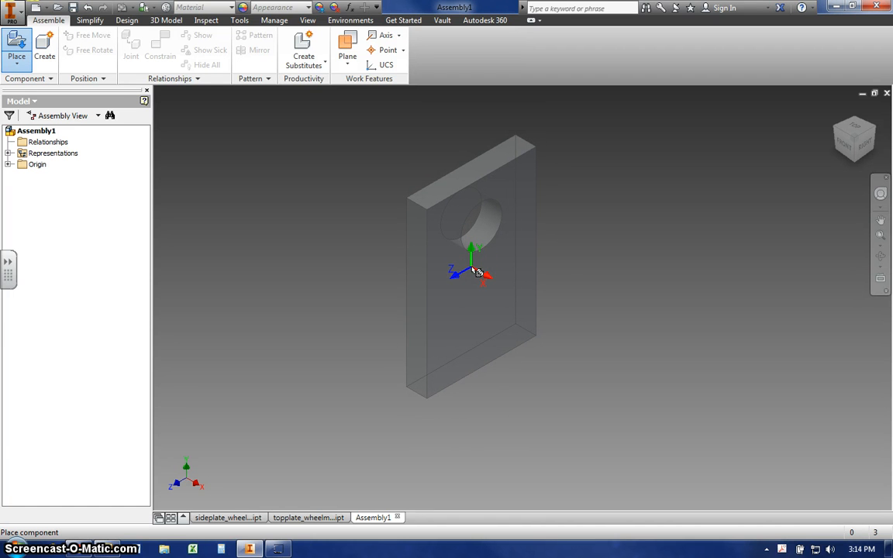
right_click(475, 271)
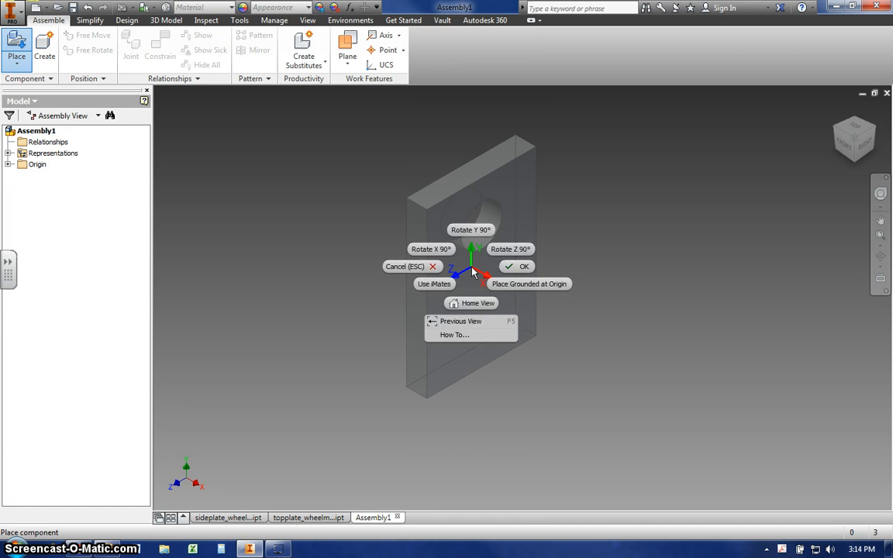
click(530, 284)
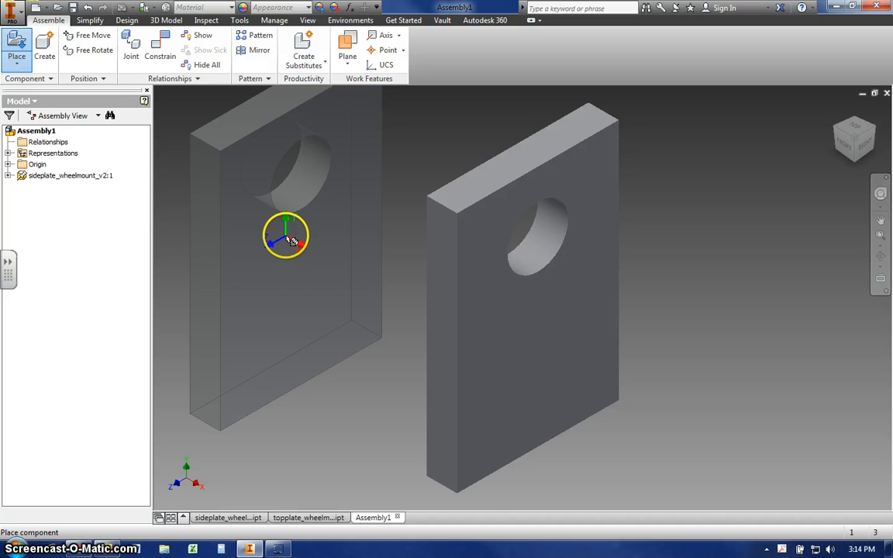
Step: Rotate a second side plate copy 90° about Z, Y, X and Y again, and place it on the front-left side of the grounded plate
right_click(284, 245)
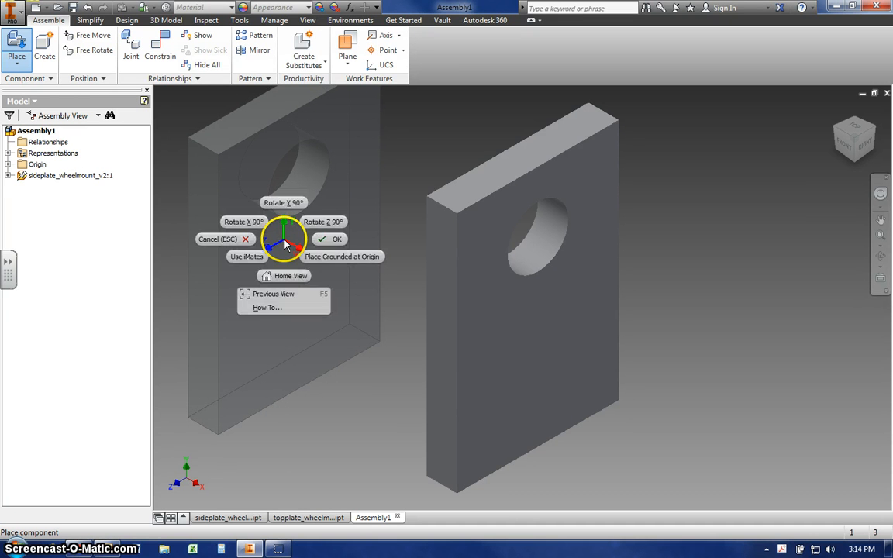
click(323, 223)
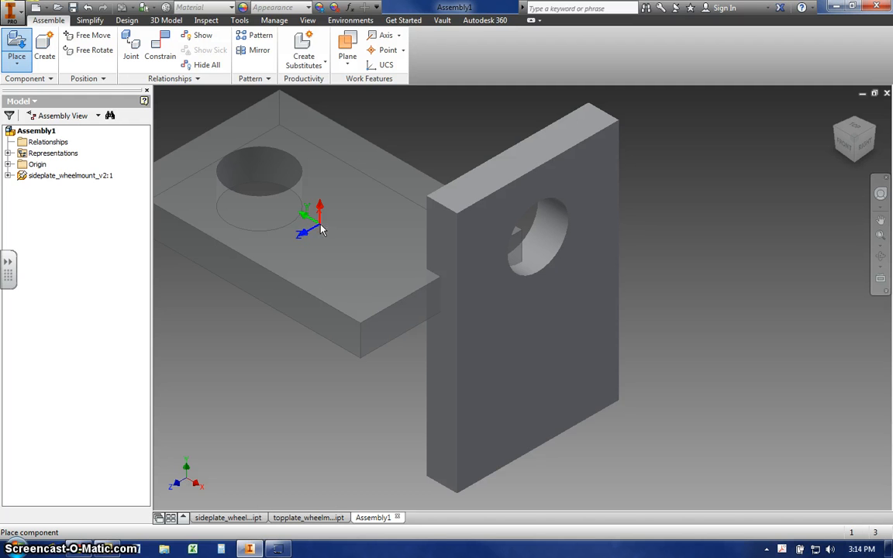
right_click(323, 228)
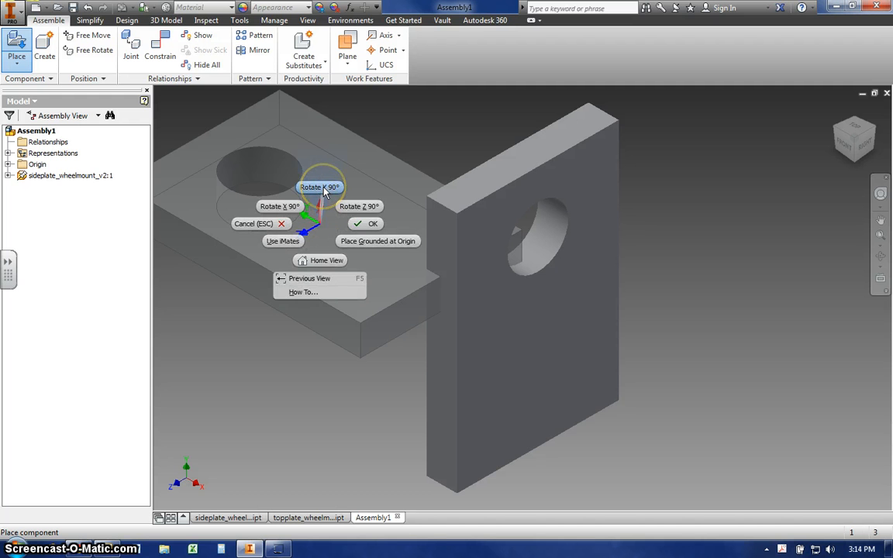
click(323, 188)
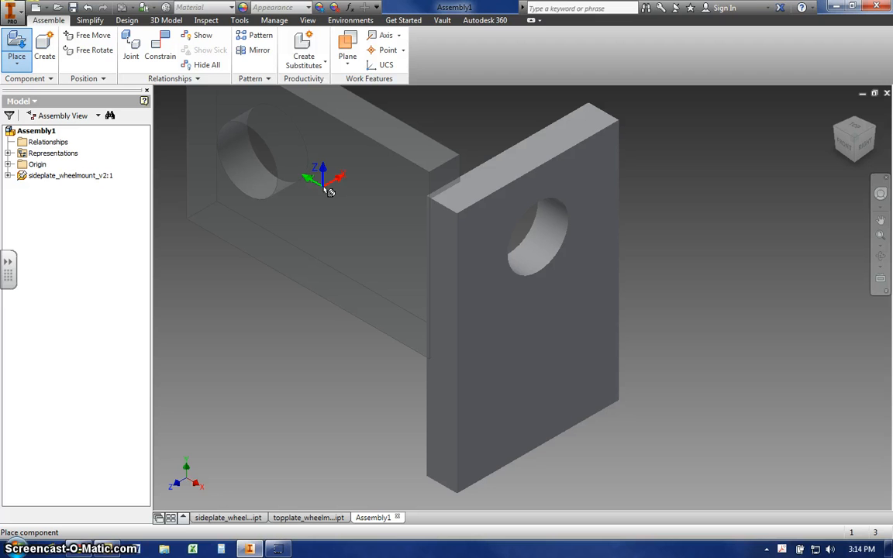
right_click(328, 191)
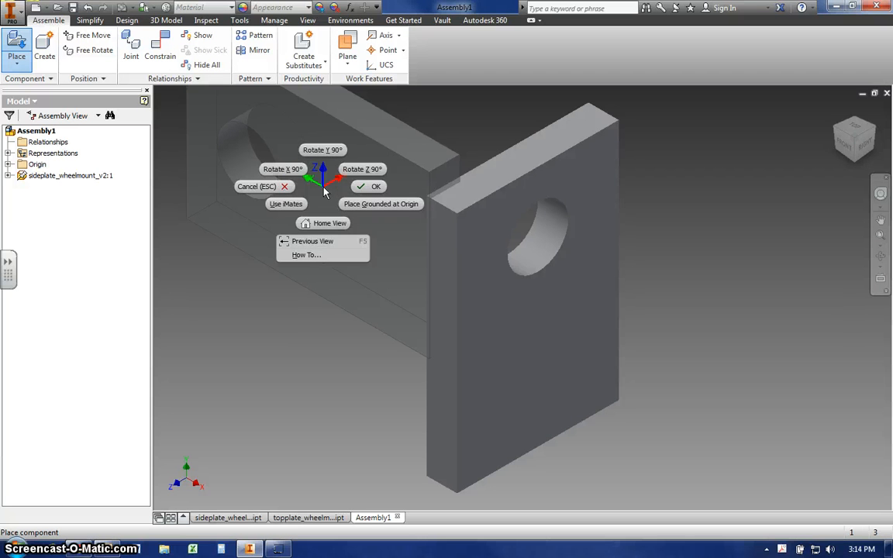
click(290, 176)
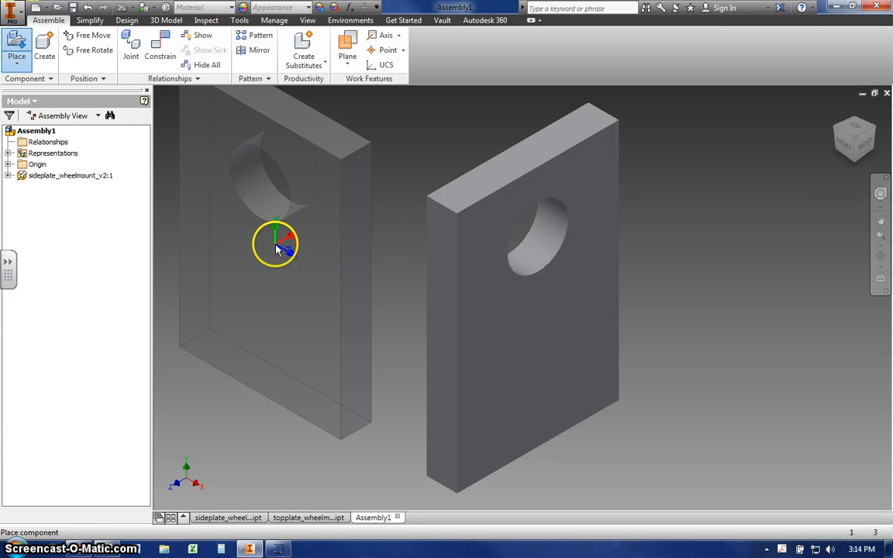
right_click(277, 247)
click(275, 207)
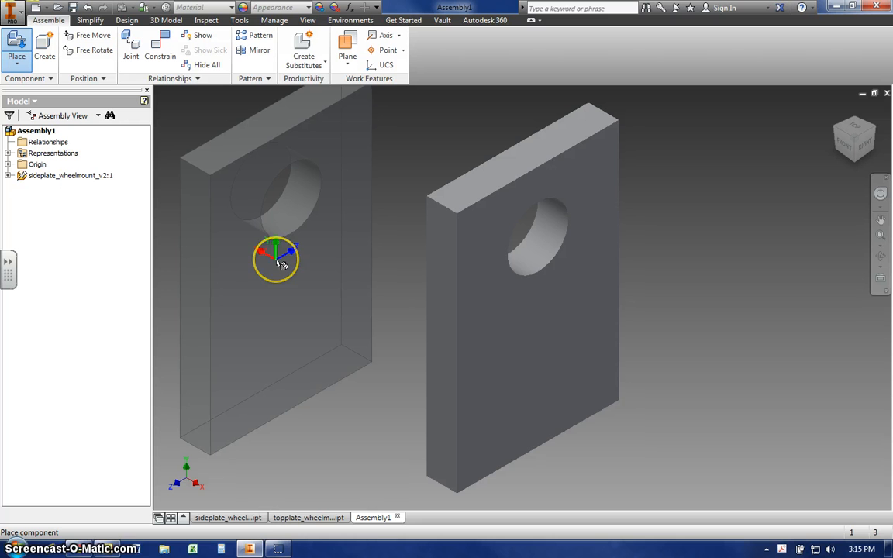
click(278, 259)
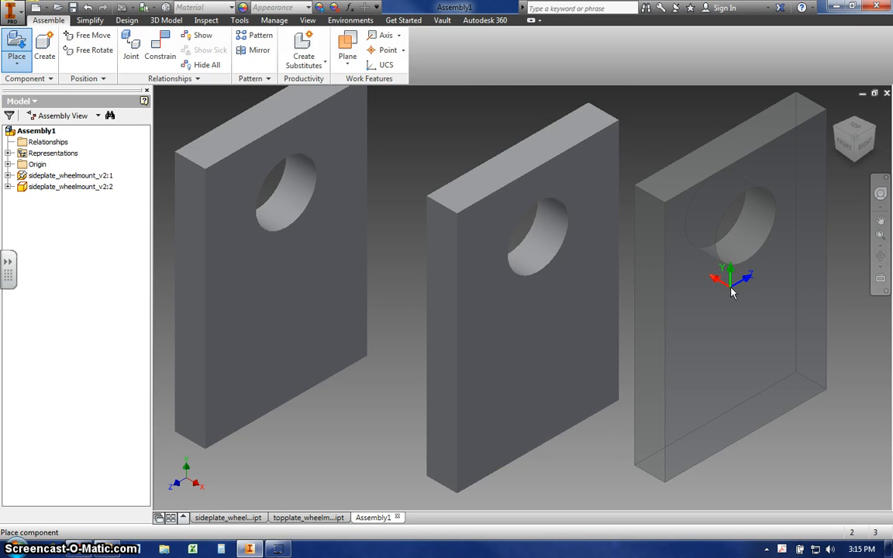
Step: Rotate another side plate copy 90° about Y twice, place it to the right of the grounded plate, and finish placing
right_click(731, 289)
click(730, 255)
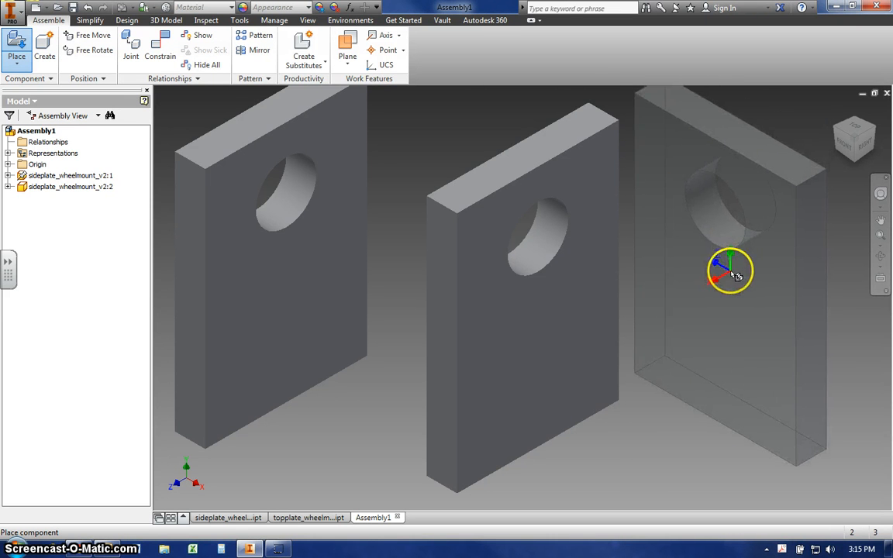
right_click(735, 276)
click(727, 232)
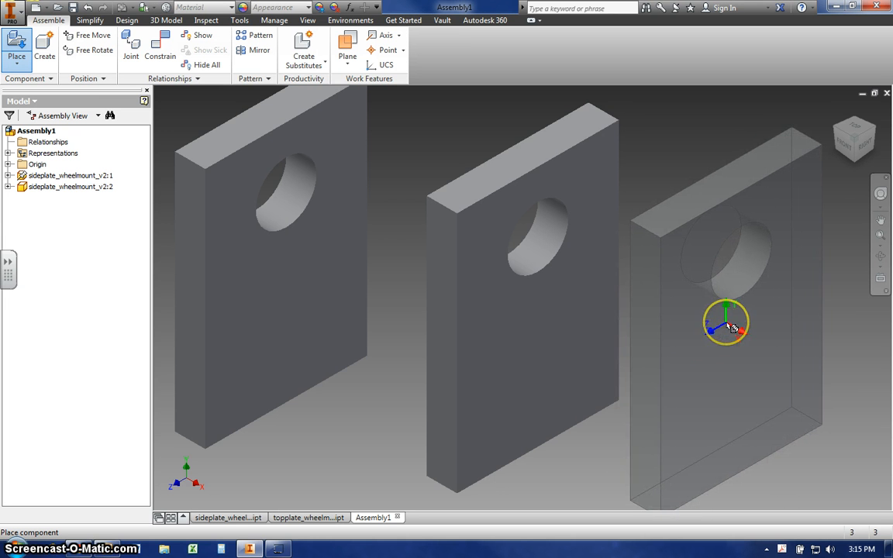
click(731, 327)
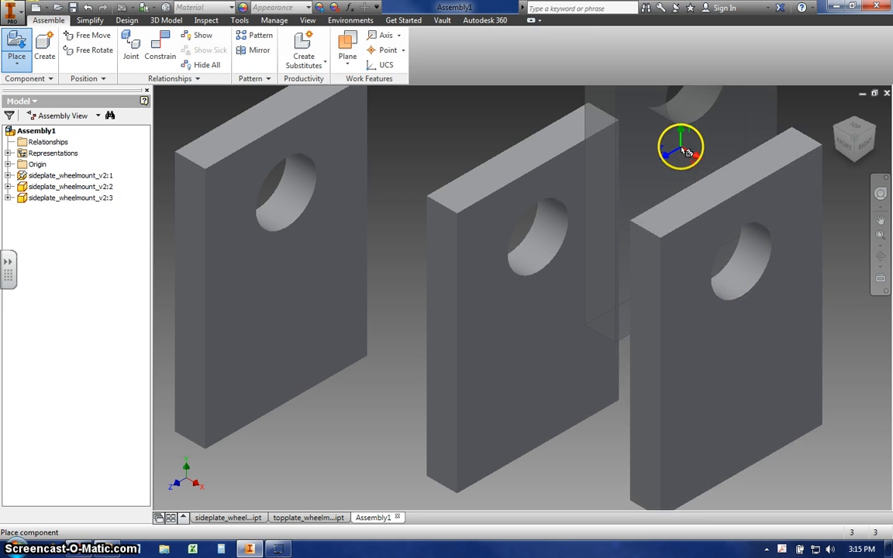
right_click(681, 152)
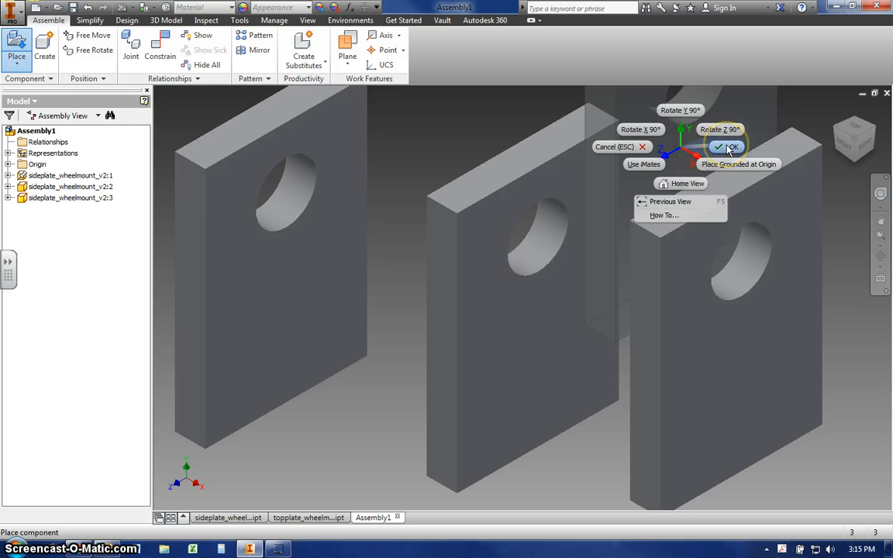
click(729, 149)
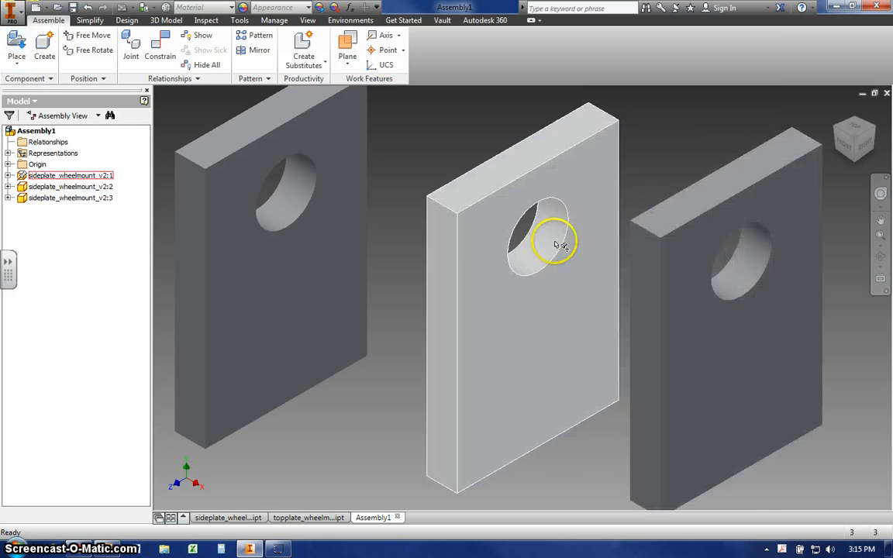
Step: Delete the side plate copy sideplate_wheelmount_v2:2
click(270, 285)
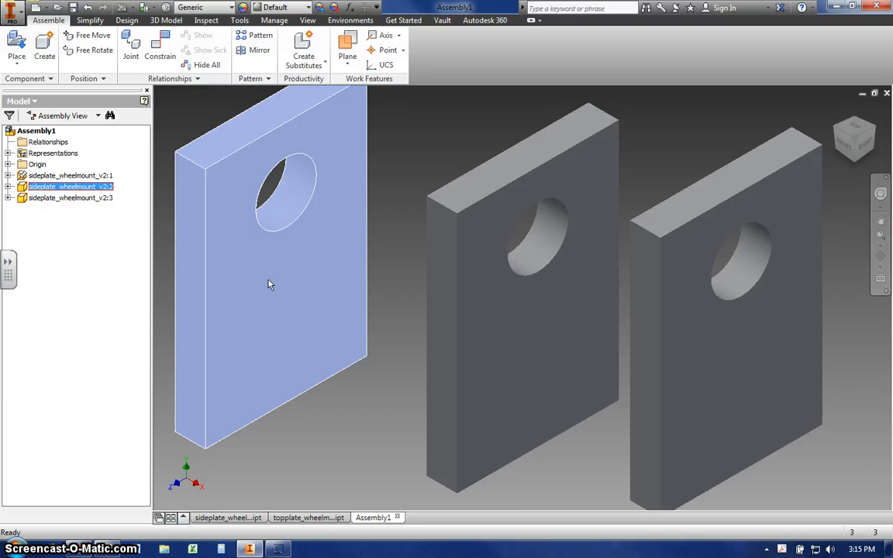
key(Delete)
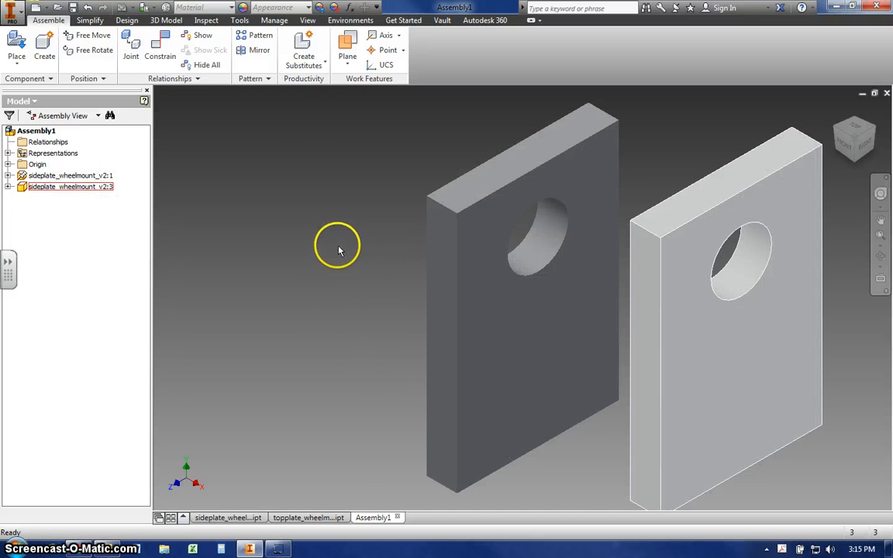
click(676, 331)
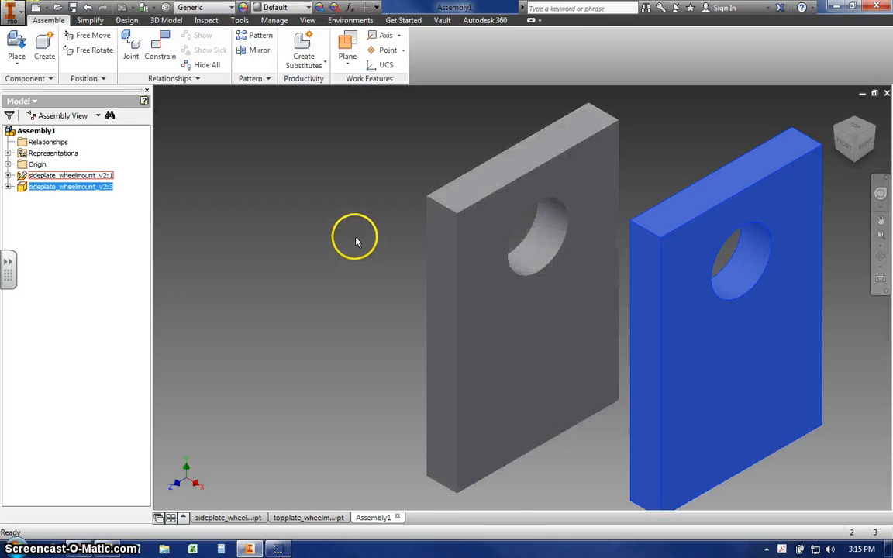
click(341, 241)
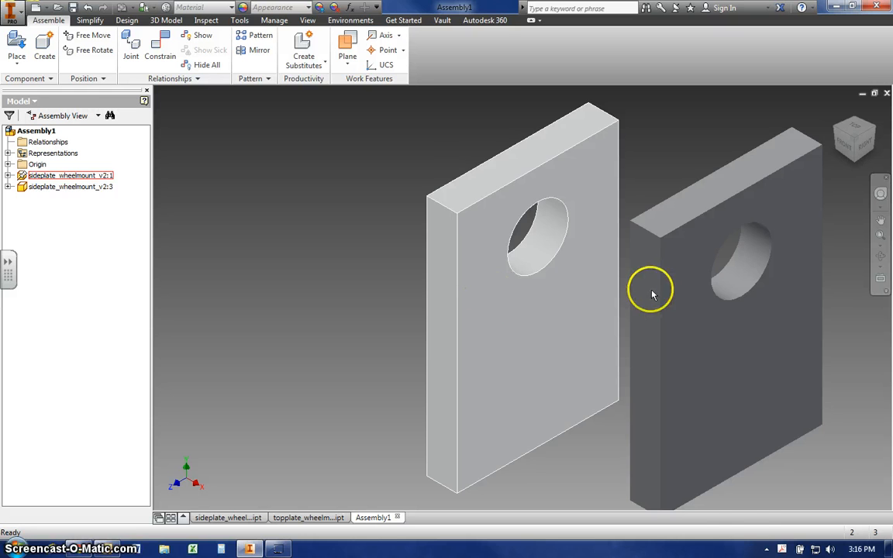
Step: Move the ungrounded side plate in front of the grounded one, and back out to clear space on its right
click(684, 308)
drag(685, 309, 590, 327)
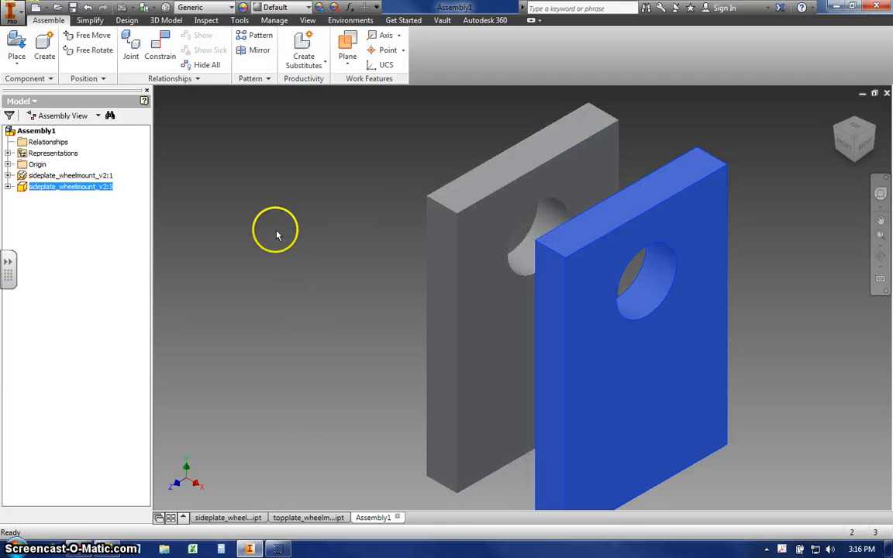
drag(696, 237, 807, 230)
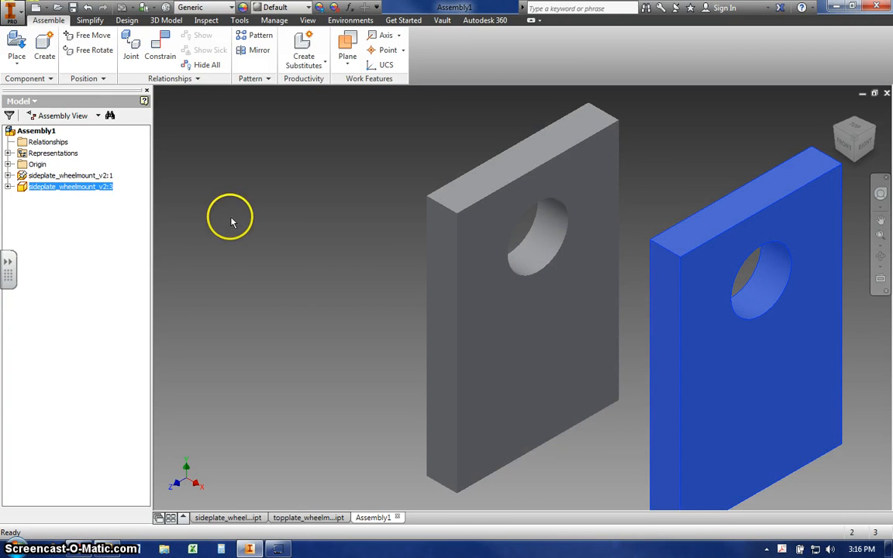
Step: Place two copies of topplate_wheelmount.ipt, one above the other, to the left of the side plates
click(16, 43)
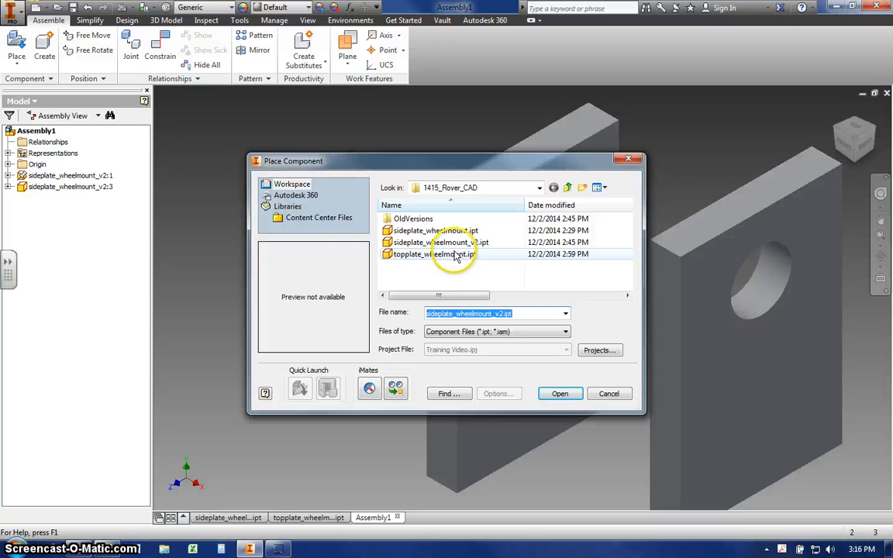
click(453, 256)
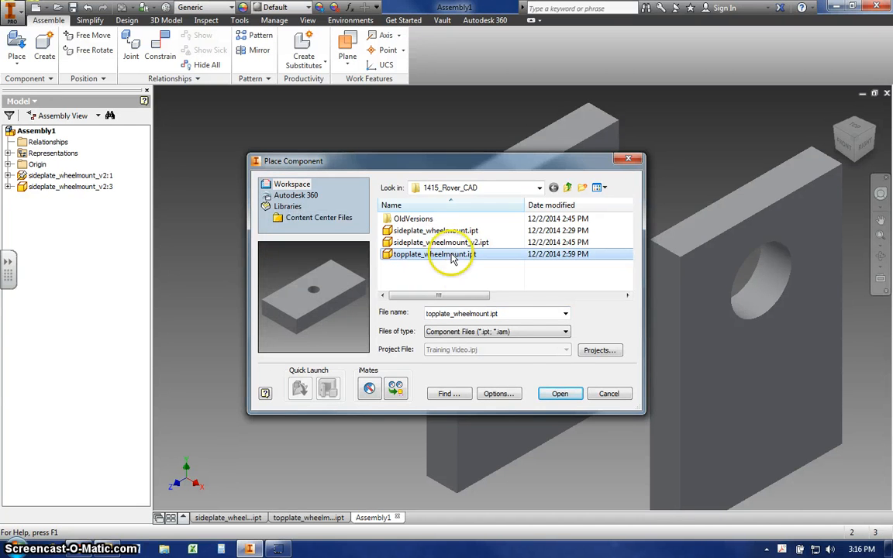
click(559, 393)
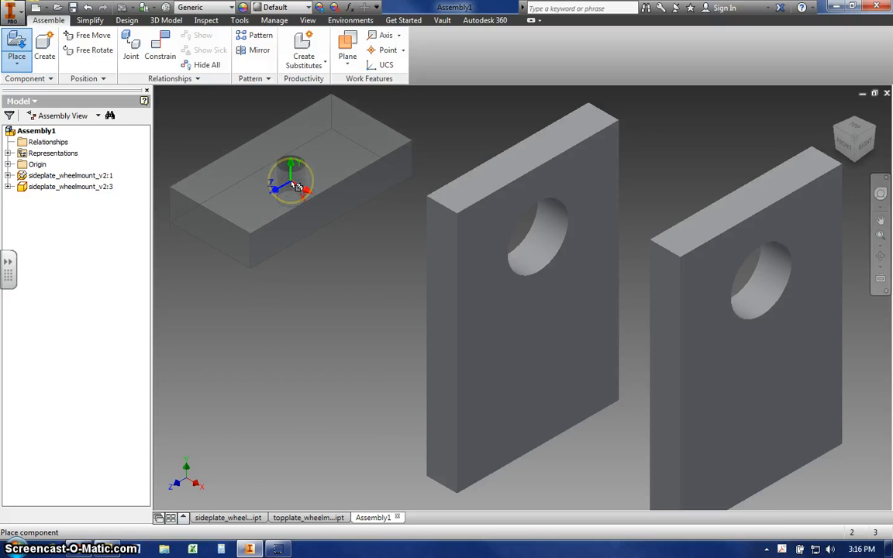
click(297, 187)
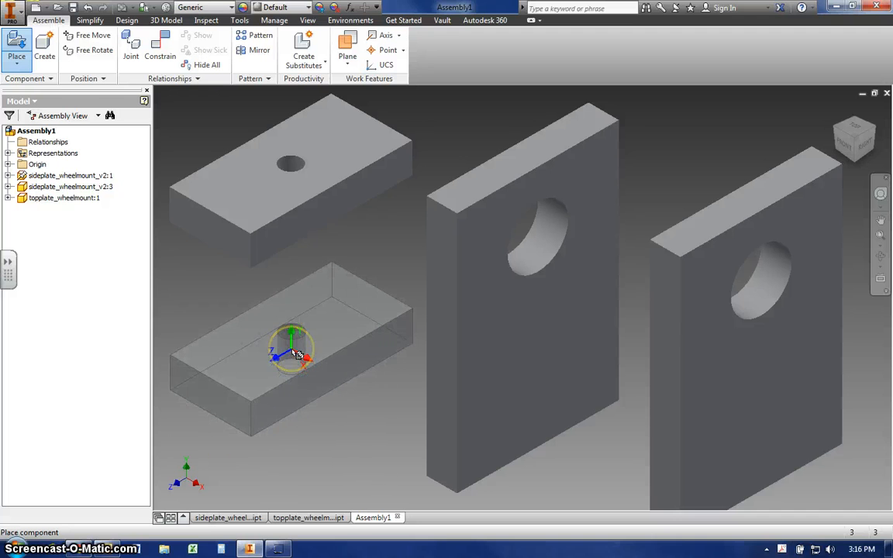
click(303, 354)
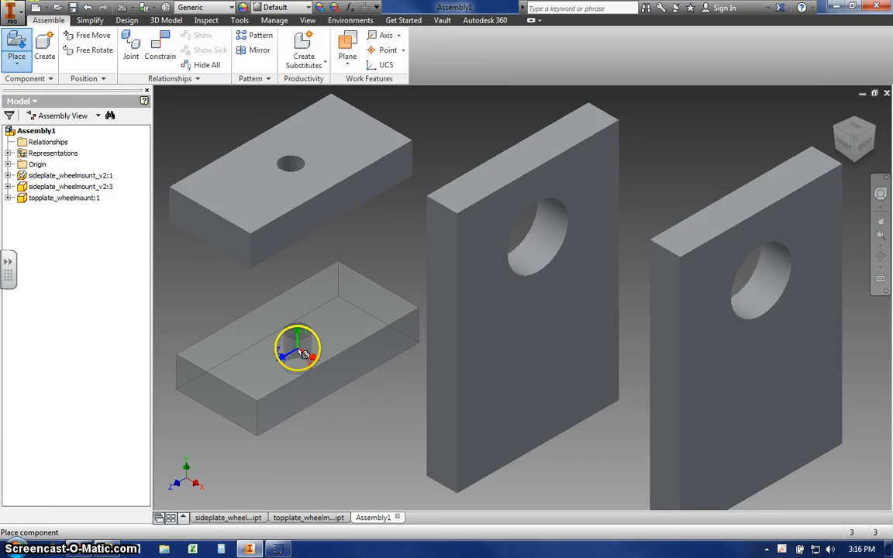
click(298, 356)
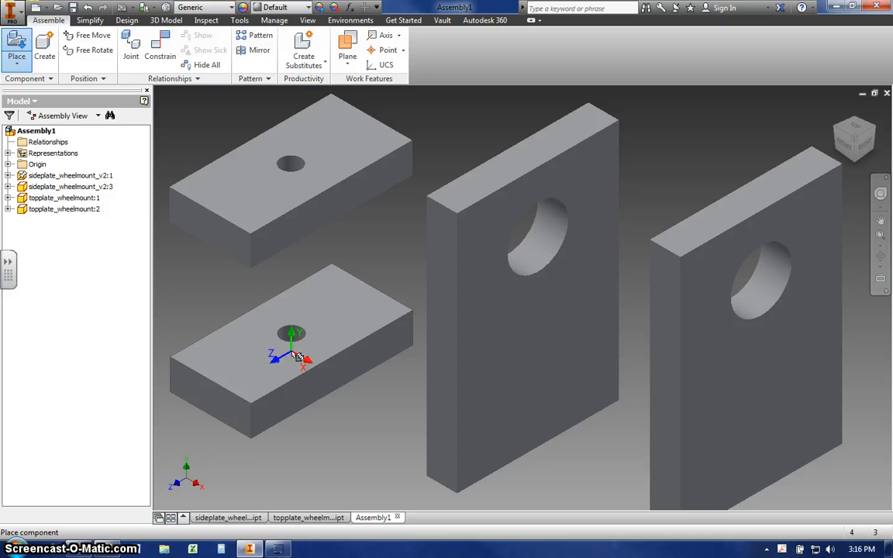
right_click(357, 428)
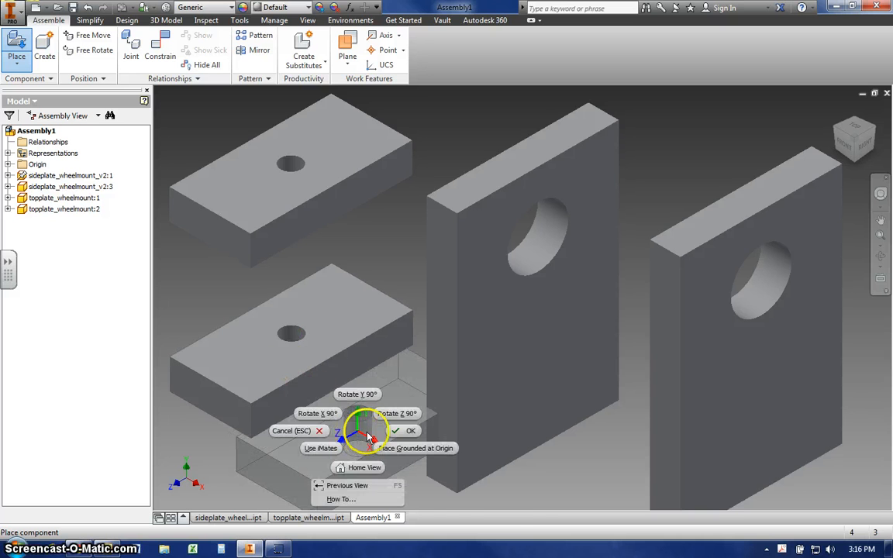
click(406, 435)
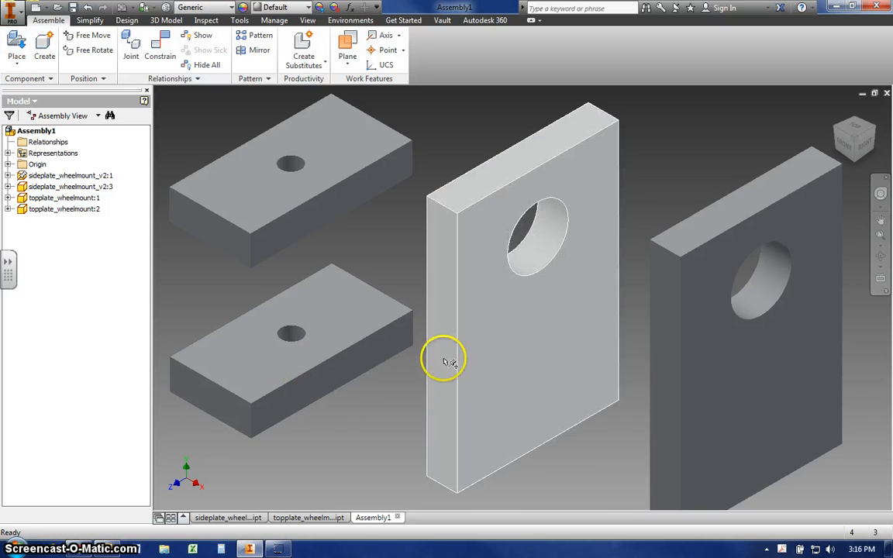
Step: Move the upper top plate from beside the side plates to the space above and between them
scroll(446, 359, up, 3)
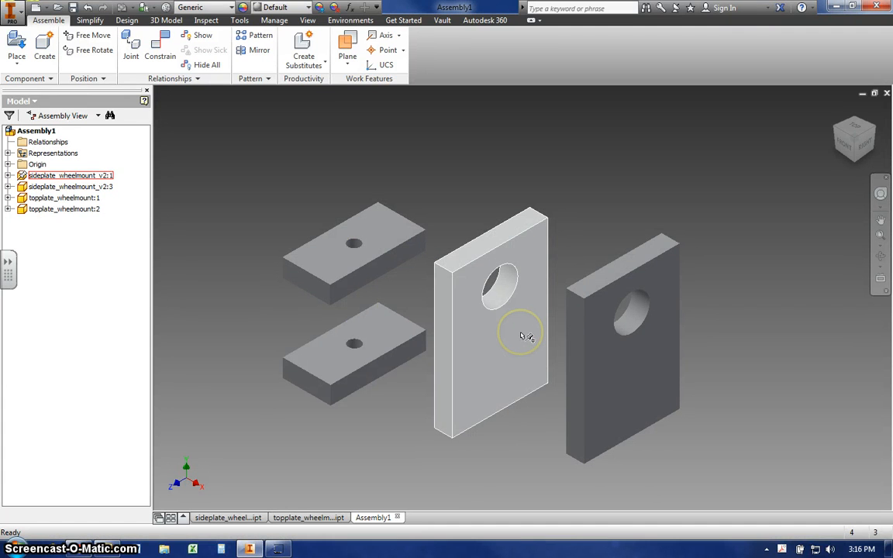
click(391, 265)
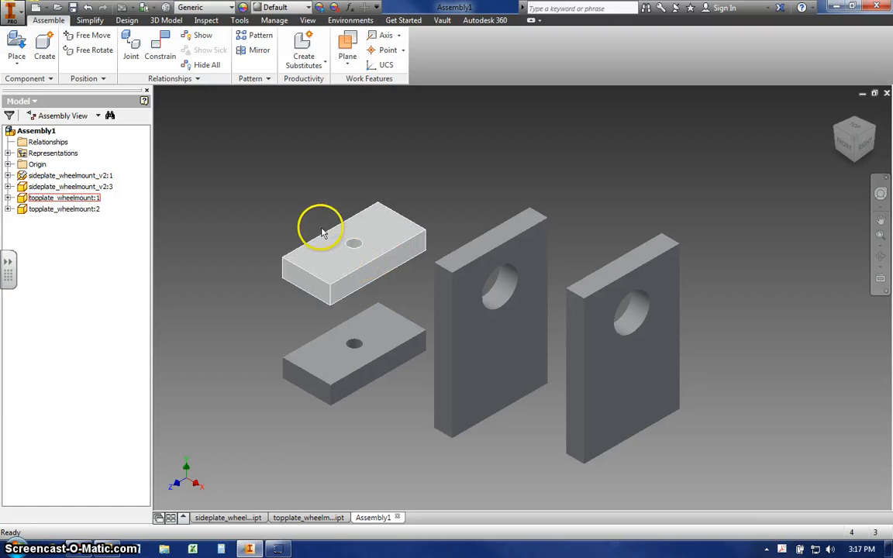
drag(323, 232, 315, 225)
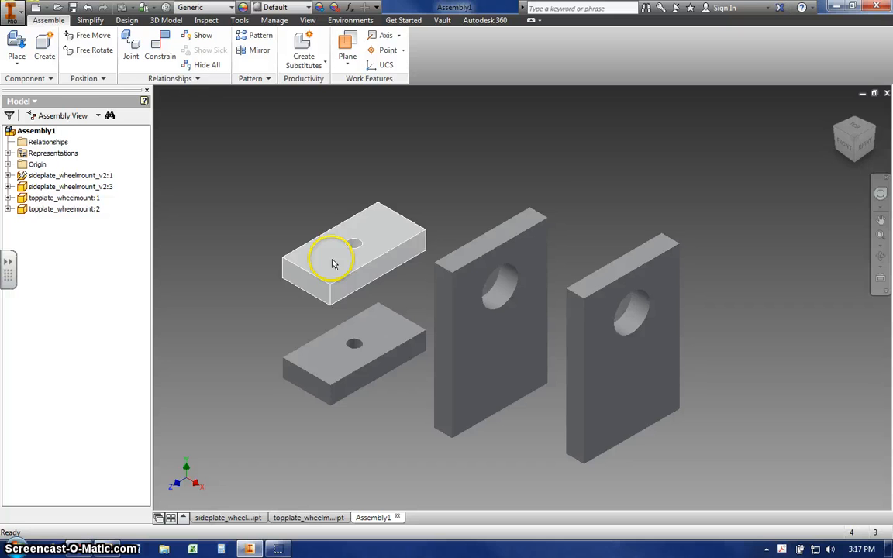
drag(324, 259, 424, 235)
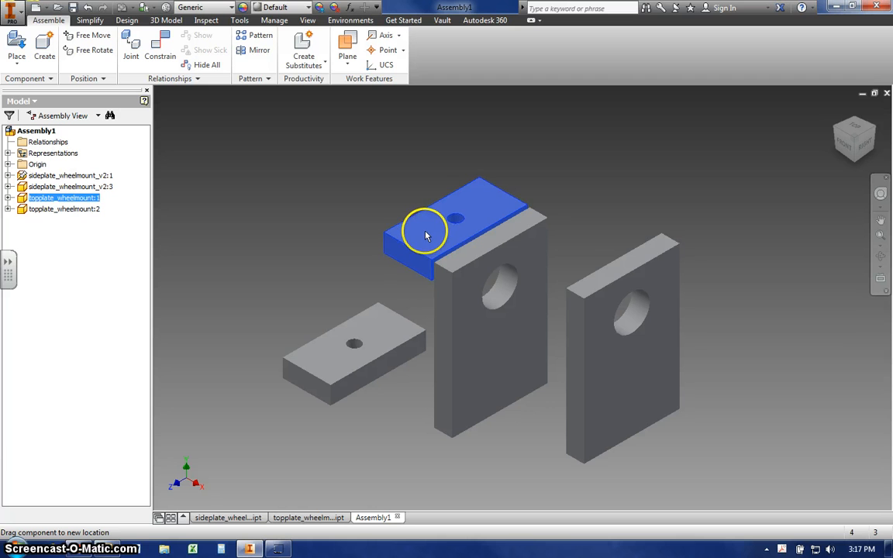
drag(425, 237, 518, 187)
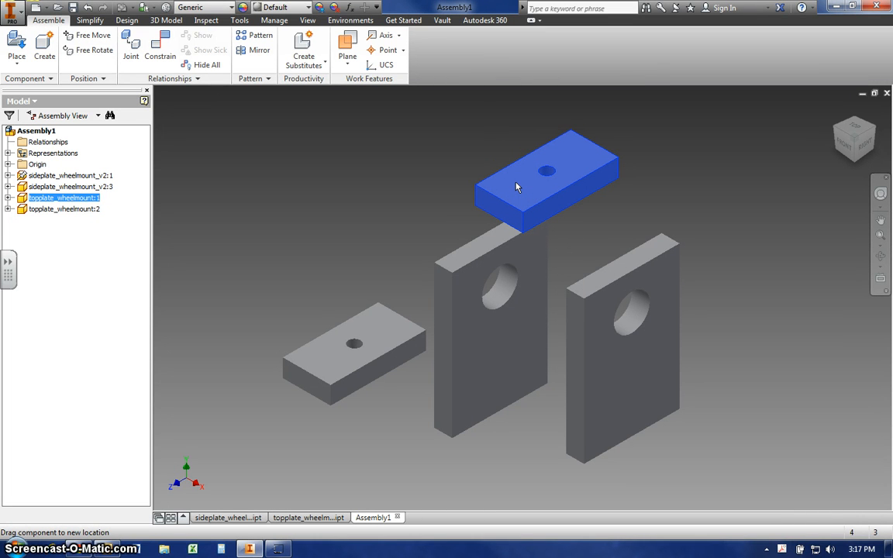
drag(518, 187, 576, 175)
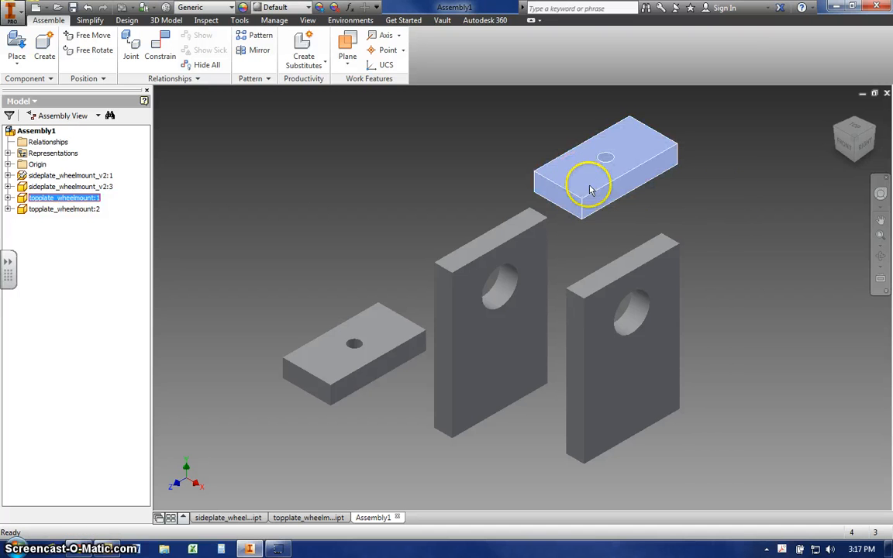
Step: Constrain the raised top plate's upper face flush with the top face of the ungrounded side plate
click(160, 52)
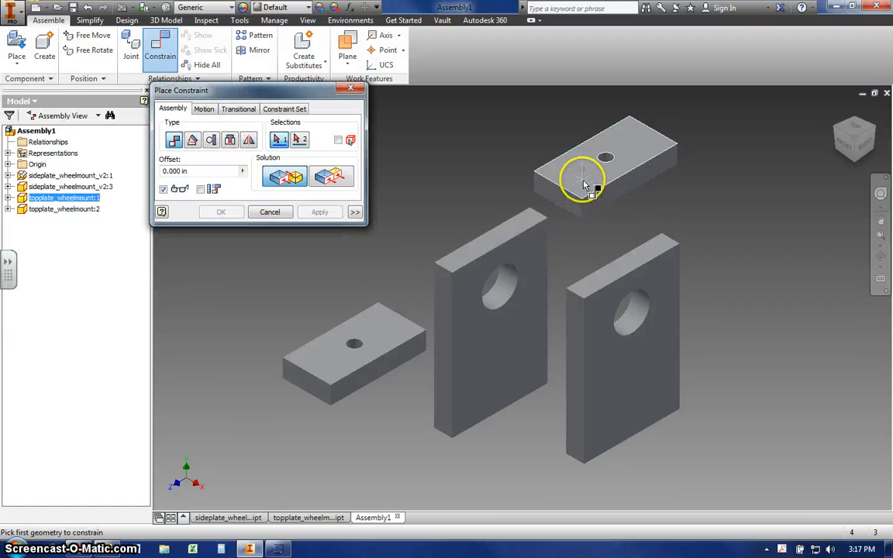
click(581, 173)
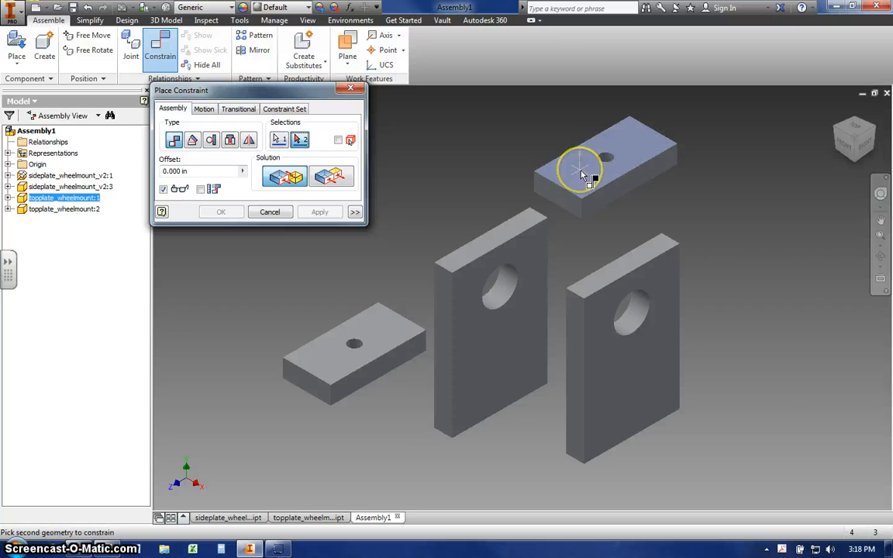
click(637, 263)
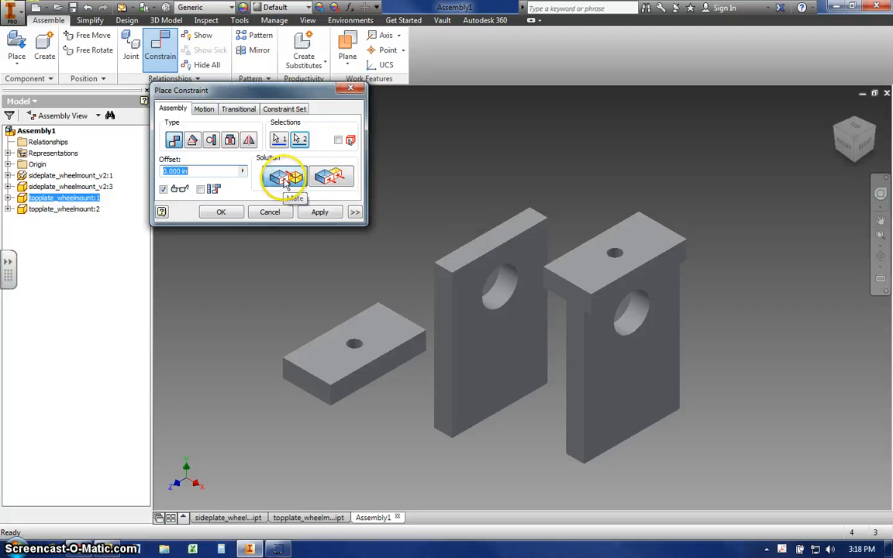
click(333, 180)
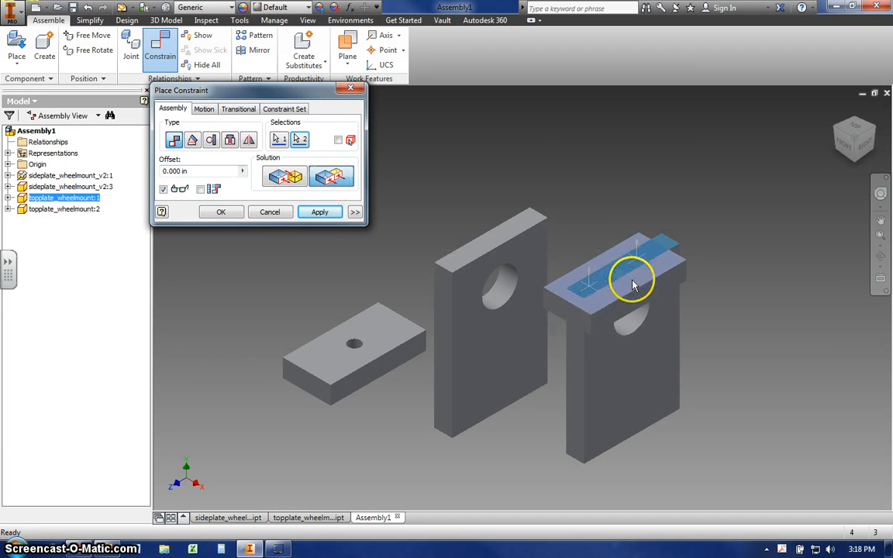
click(320, 214)
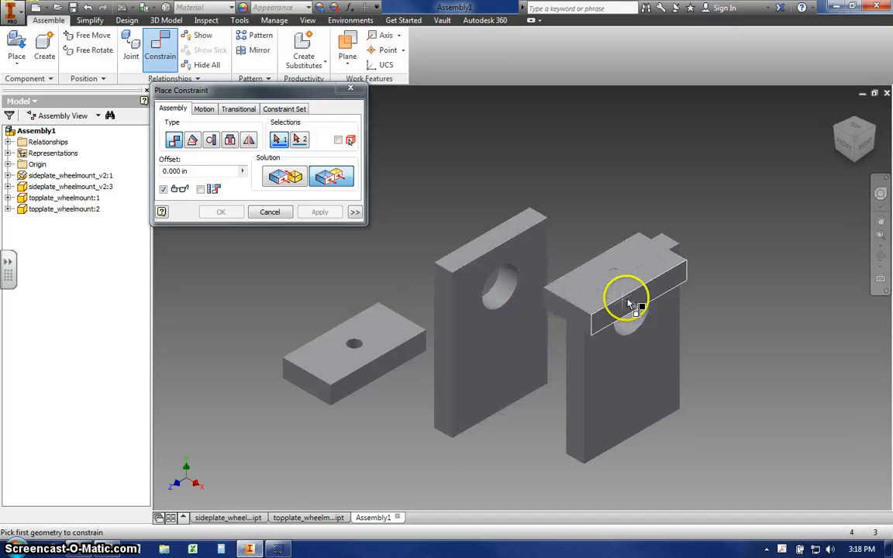
click(269, 212)
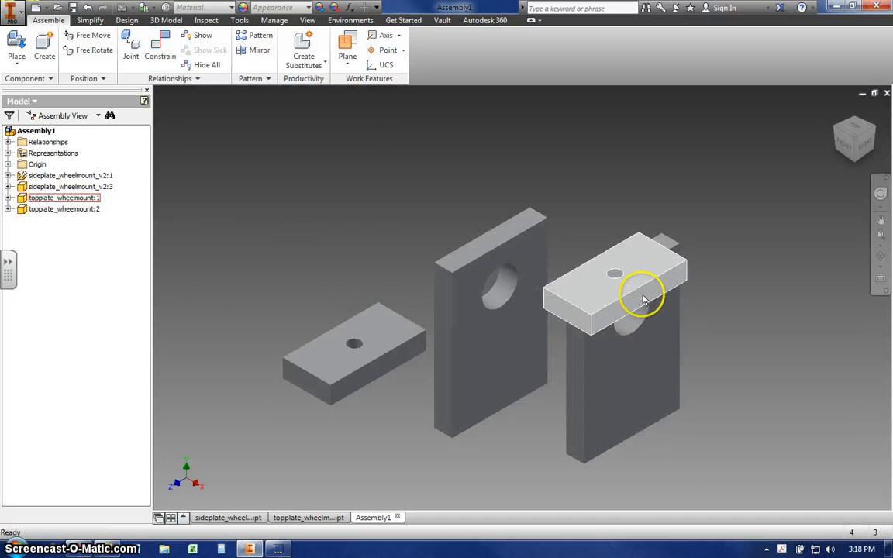
Step: Slide the top plate toward the grounded plate, and constrain its front end face flush with the ungrounded side plate's front edge face
click(643, 300)
drag(648, 294, 619, 268)
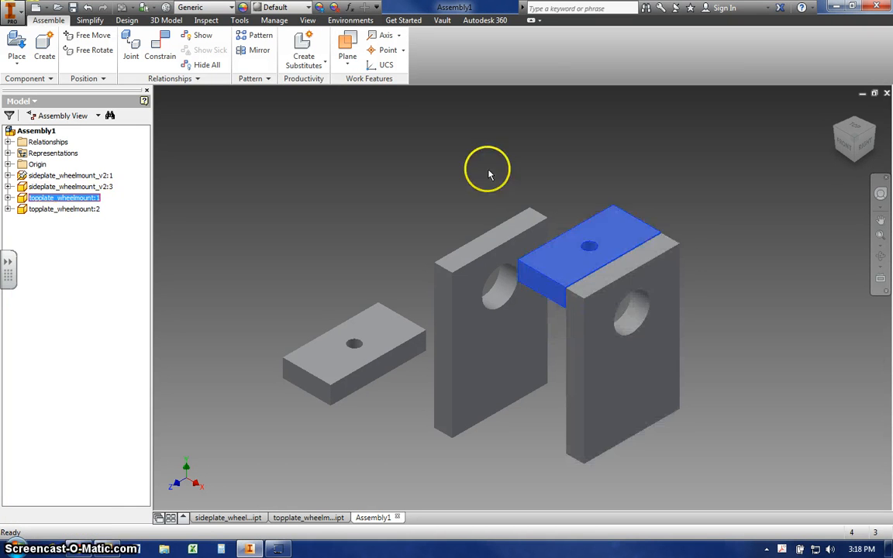
click(159, 52)
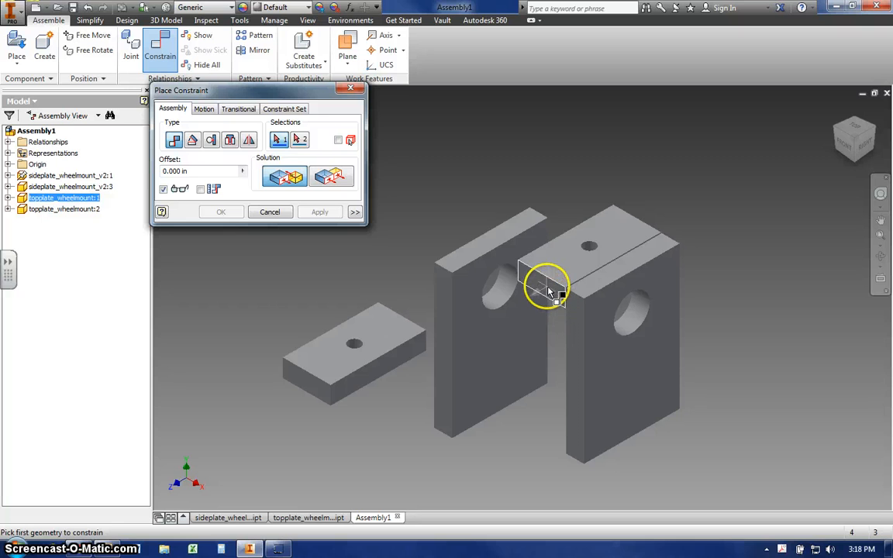
click(575, 323)
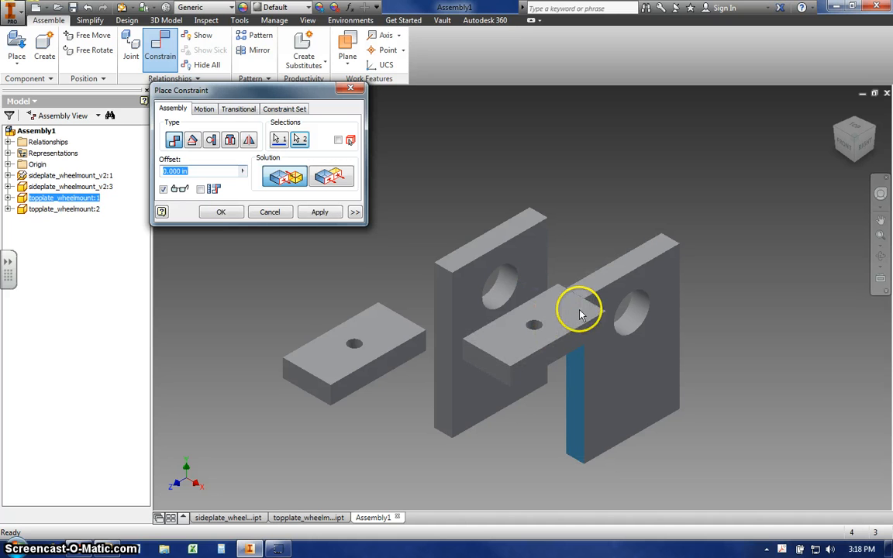
click(333, 180)
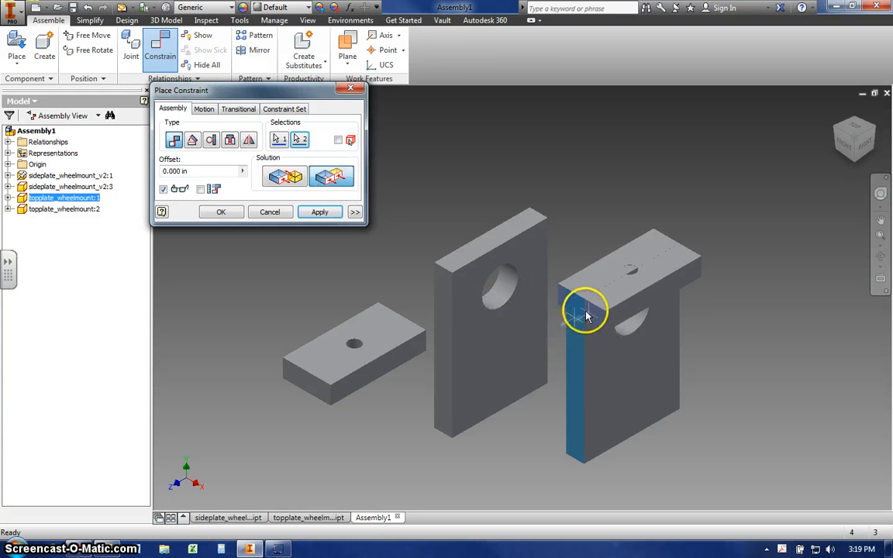
click(321, 212)
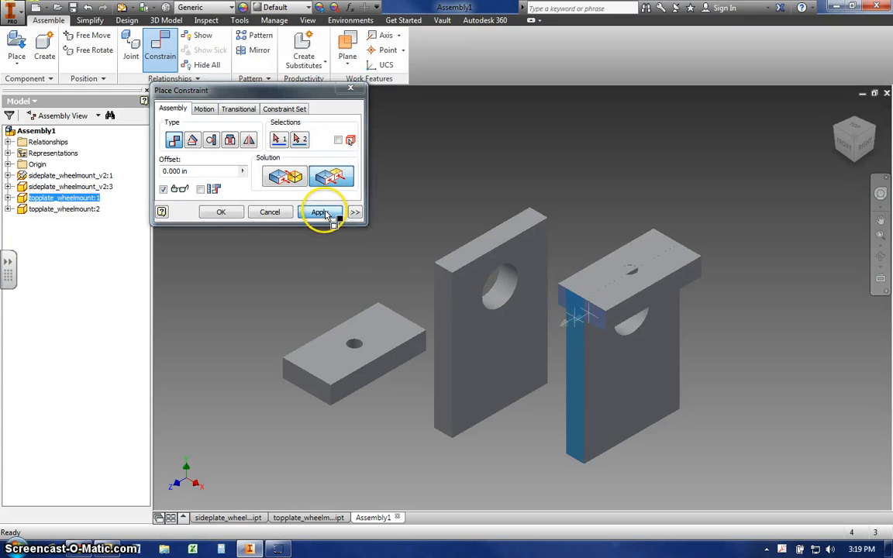
click(270, 212)
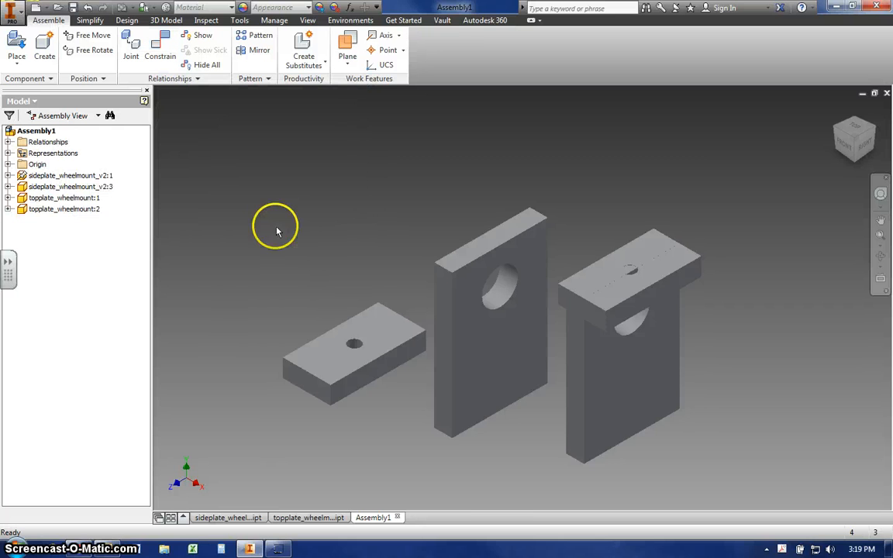
Step: Pull the top plate away and mate its long side face to the inner face of the ungrounded side plate, finishing in the home view
drag(634, 299, 556, 209)
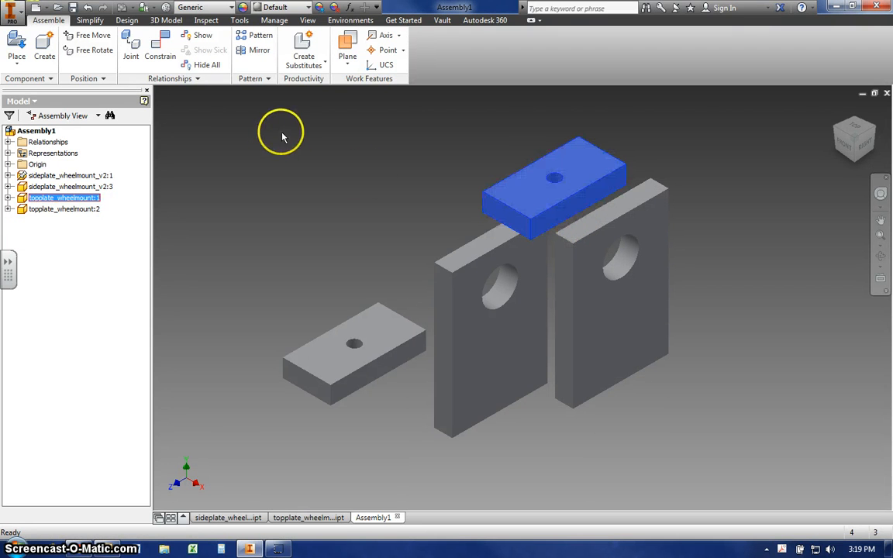
click(161, 58)
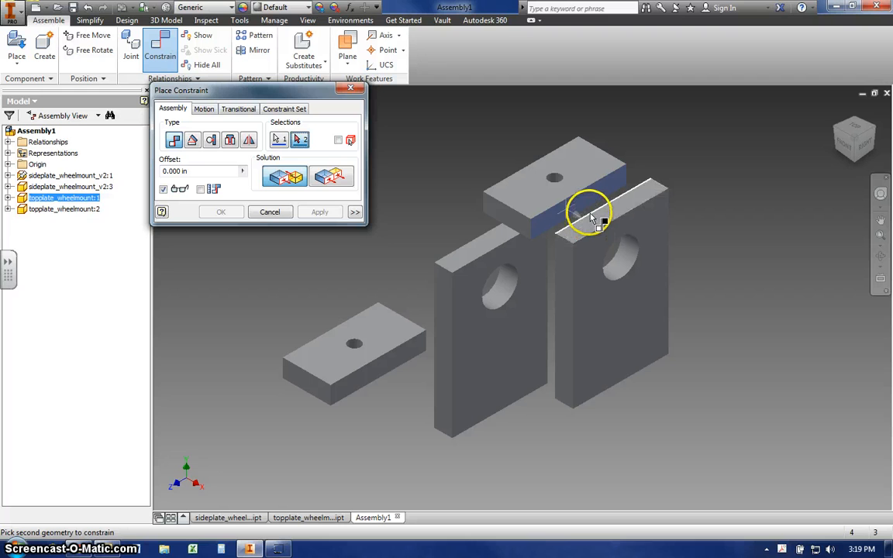
click(846, 147)
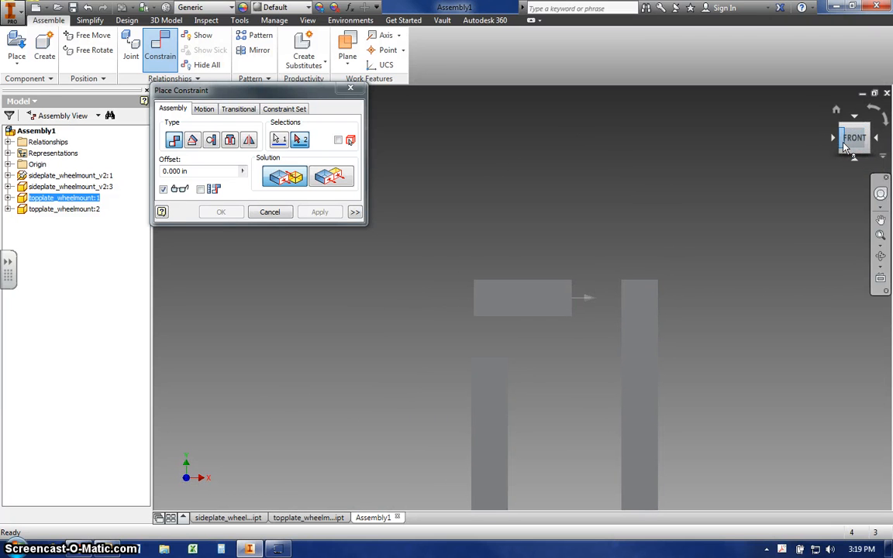
drag(840, 139, 879, 138)
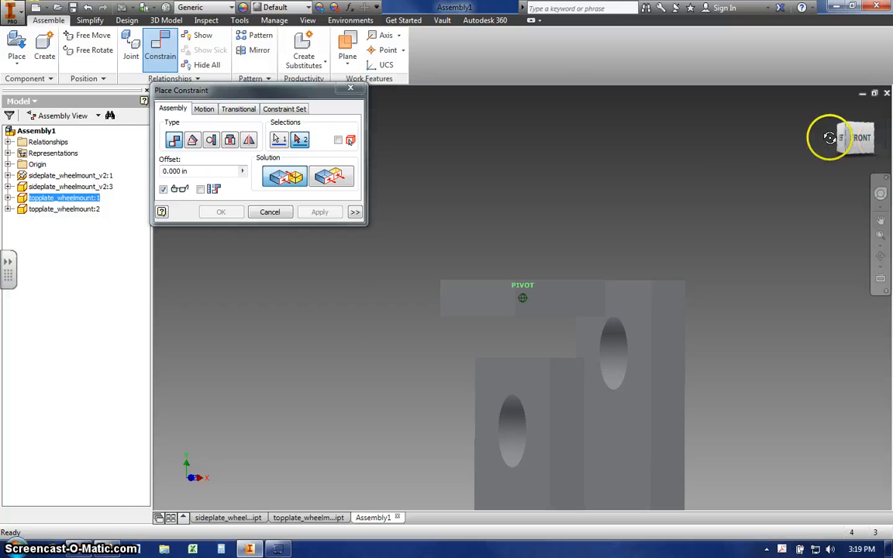
click(640, 302)
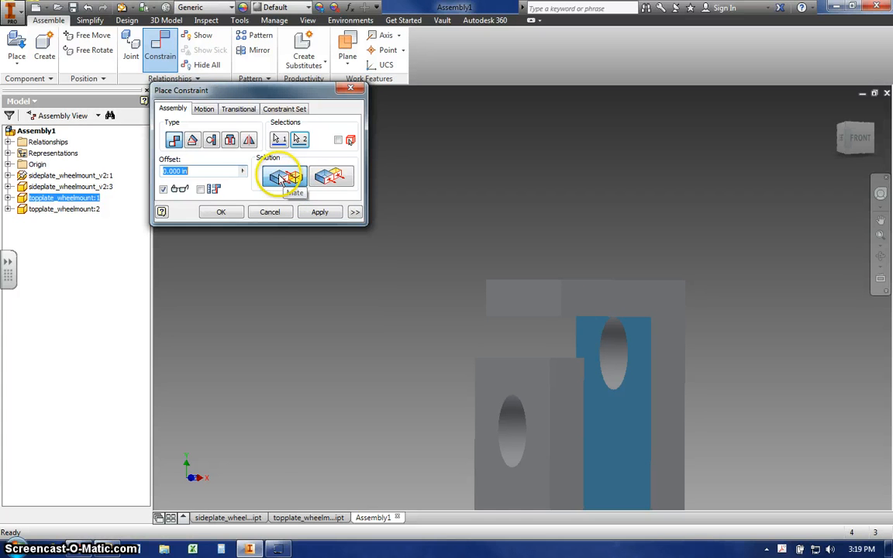
click(318, 212)
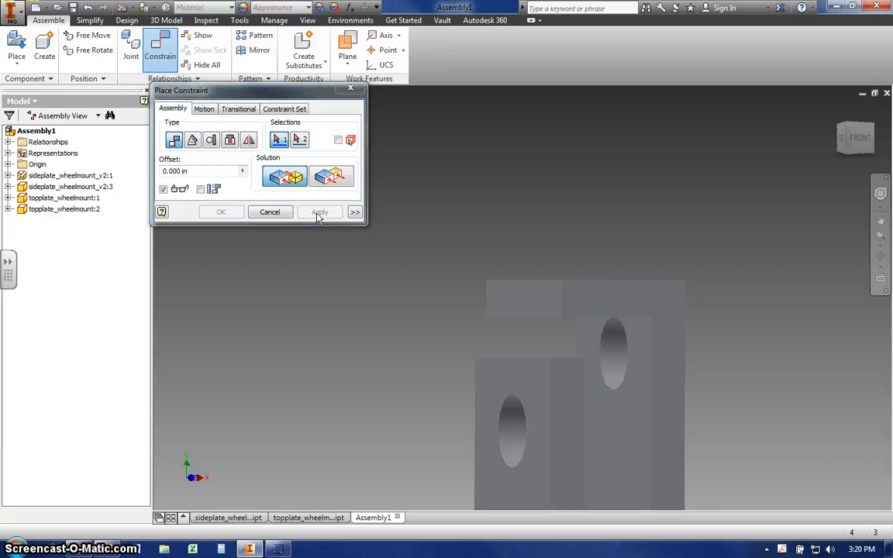
click(270, 212)
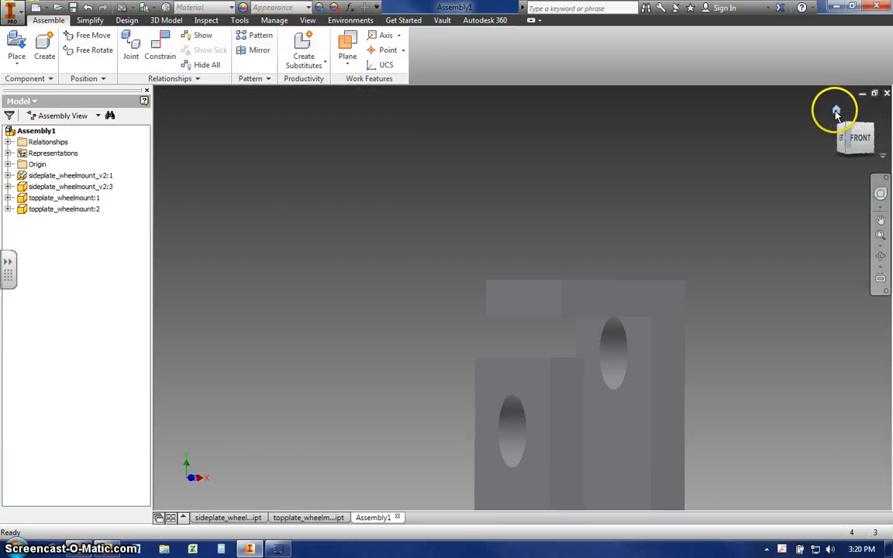
click(836, 116)
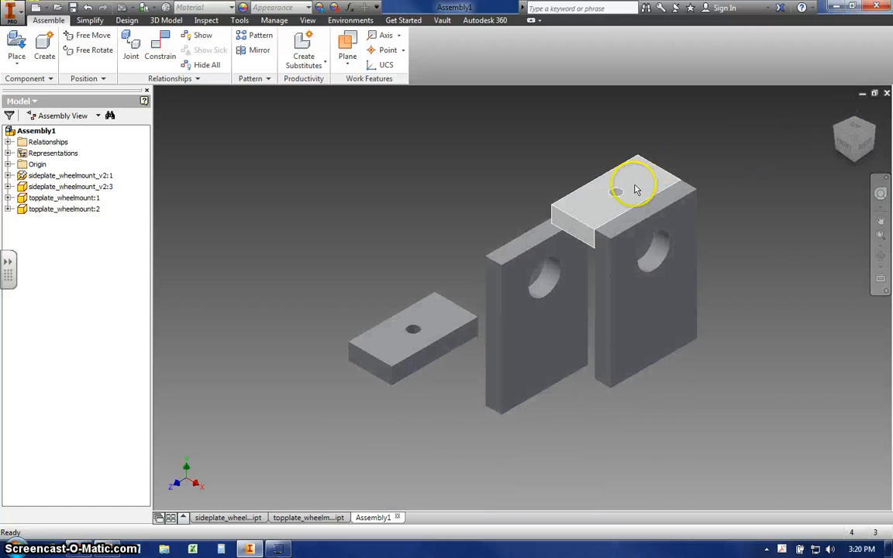
Step: Move the joined top plate and side plate around as one unit, and leave them apart from the grounded side plate
drag(589, 215, 654, 213)
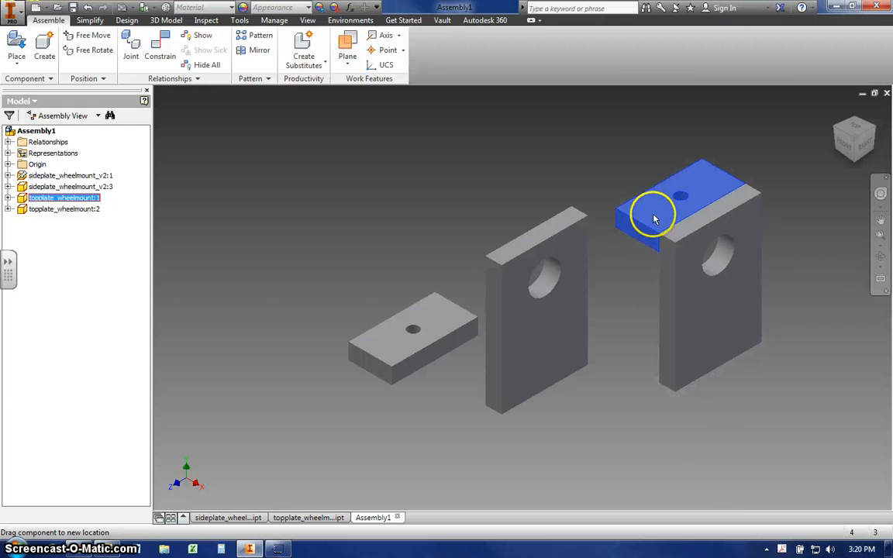
click(683, 246)
drag(687, 246, 651, 219)
drag(643, 210, 640, 194)
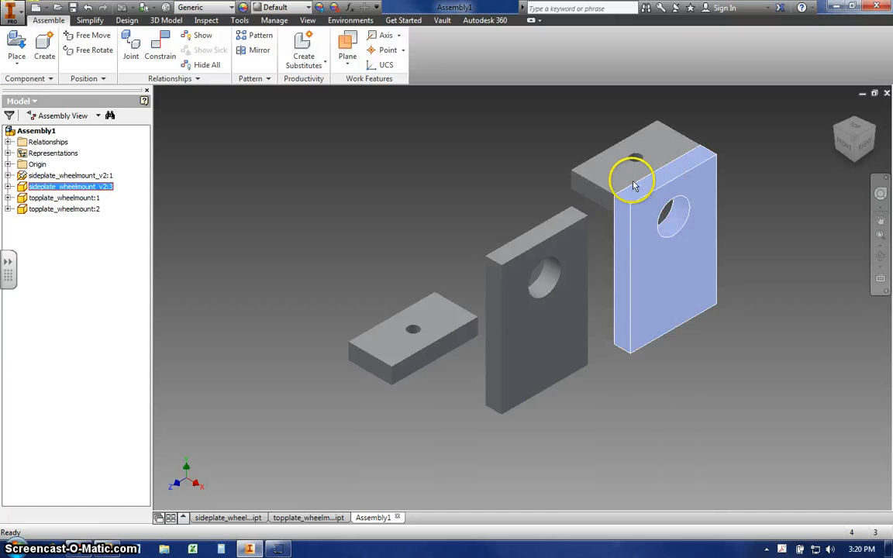
drag(608, 175, 624, 207)
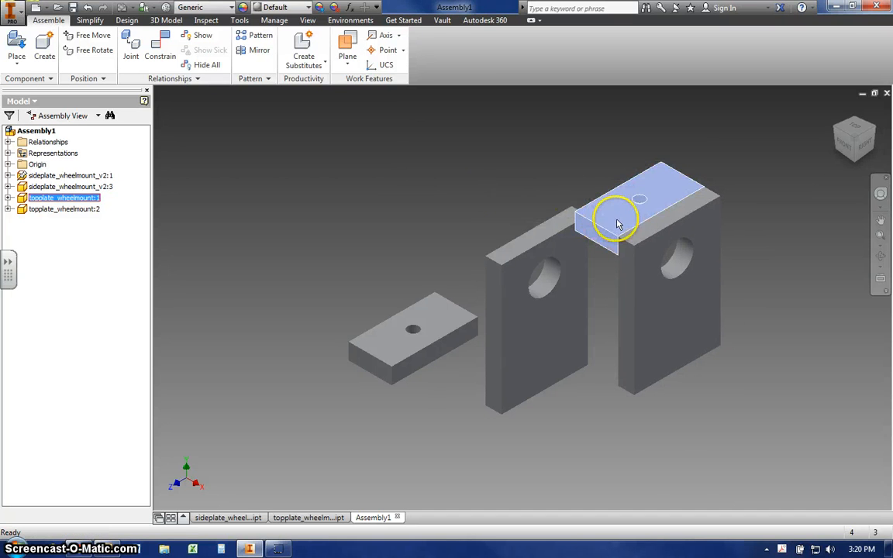
drag(616, 217, 651, 259)
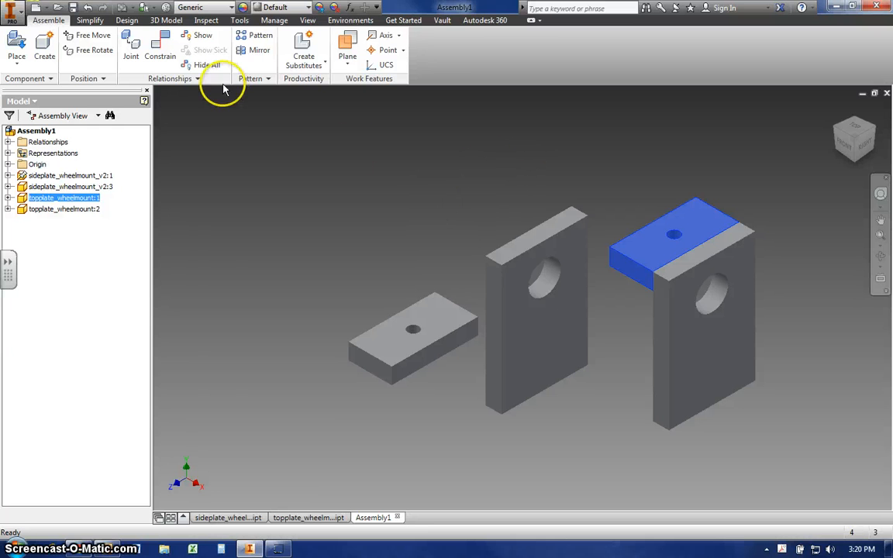
Step: Constrain the joined top plate's upper face flush with the top face of the grounded side plate
click(161, 59)
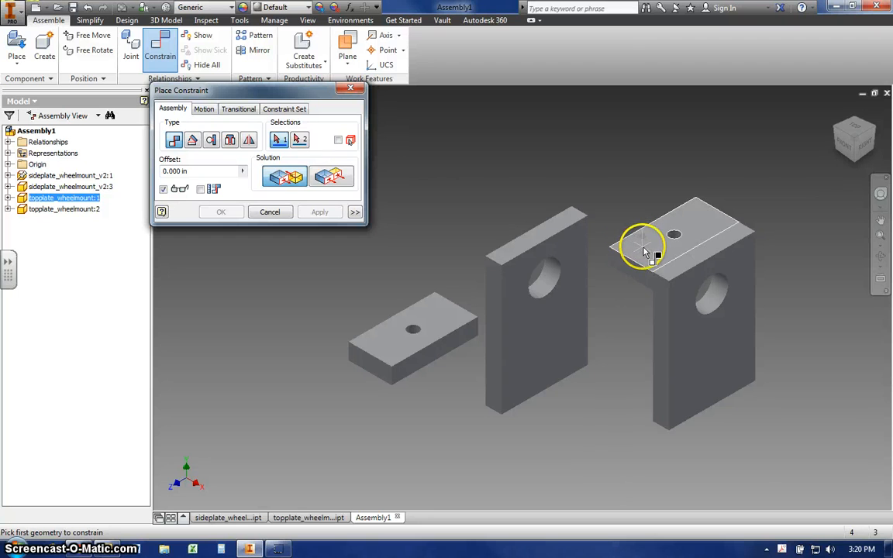
click(535, 241)
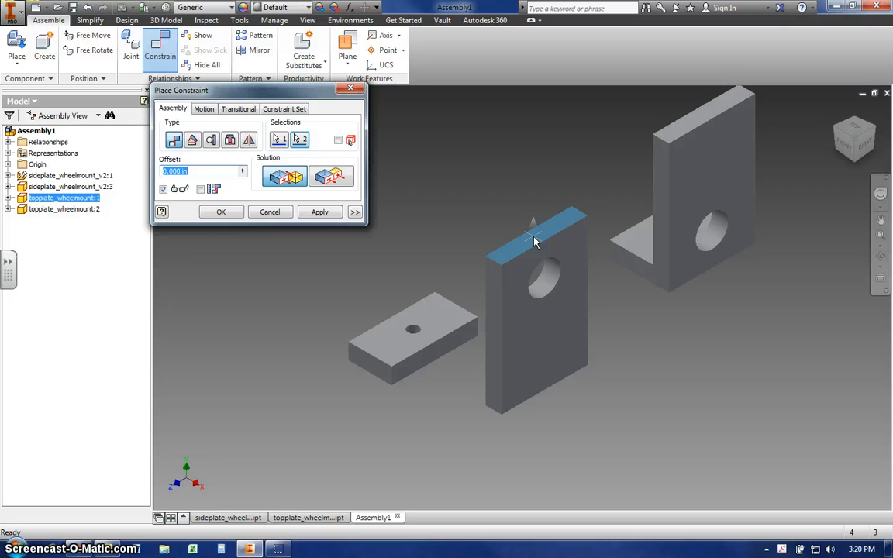
click(329, 179)
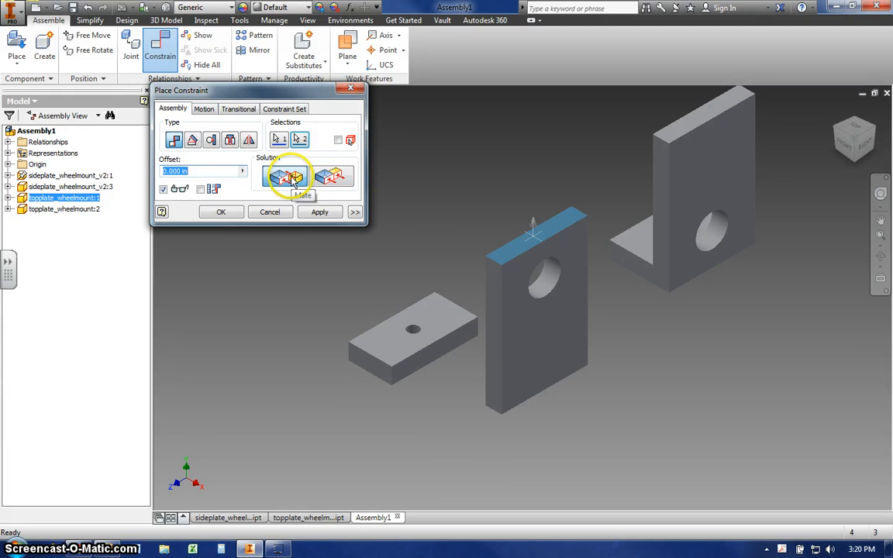
click(333, 179)
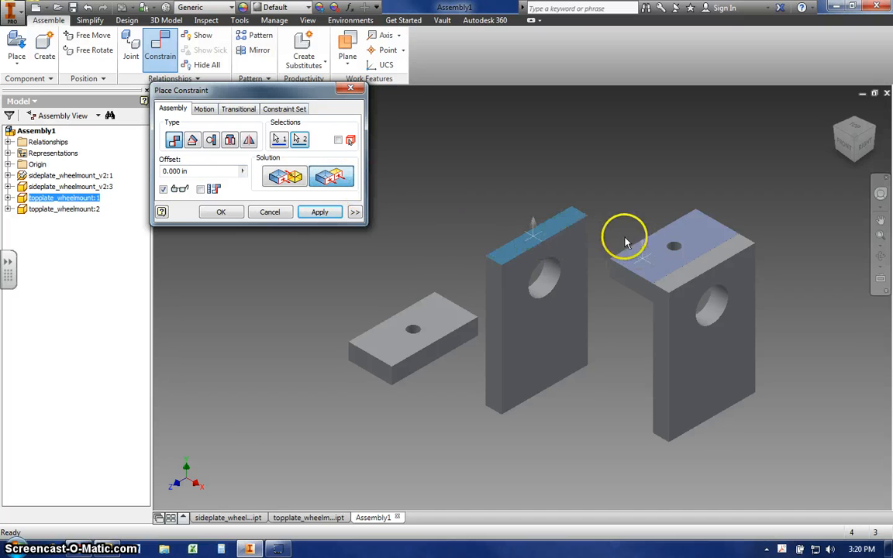
click(320, 212)
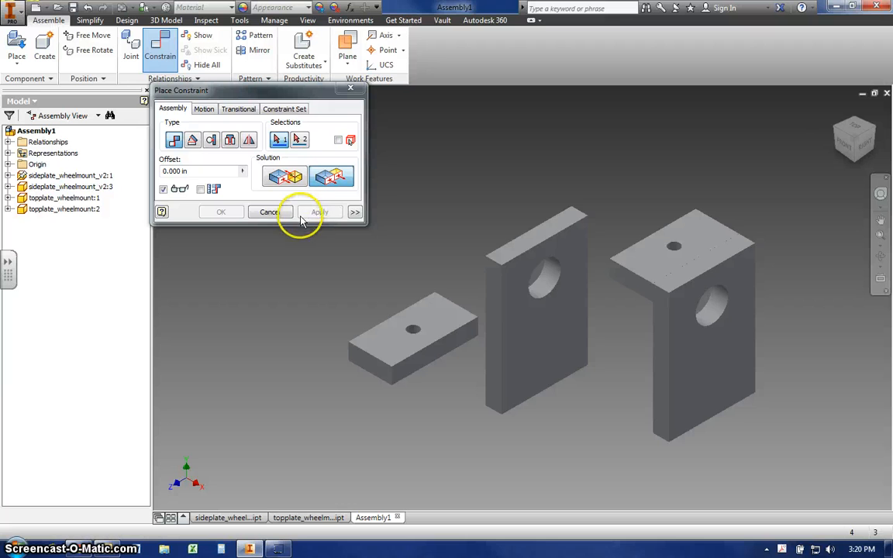
Step: Mate the inner face of the grounded side plate to the free long side face of the joined top plate, finishing in the home view
click(281, 177)
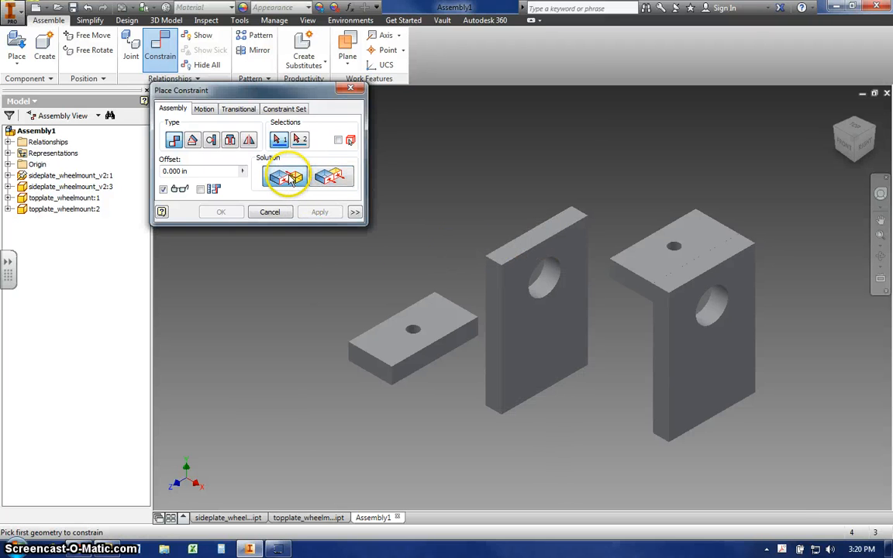
click(572, 248)
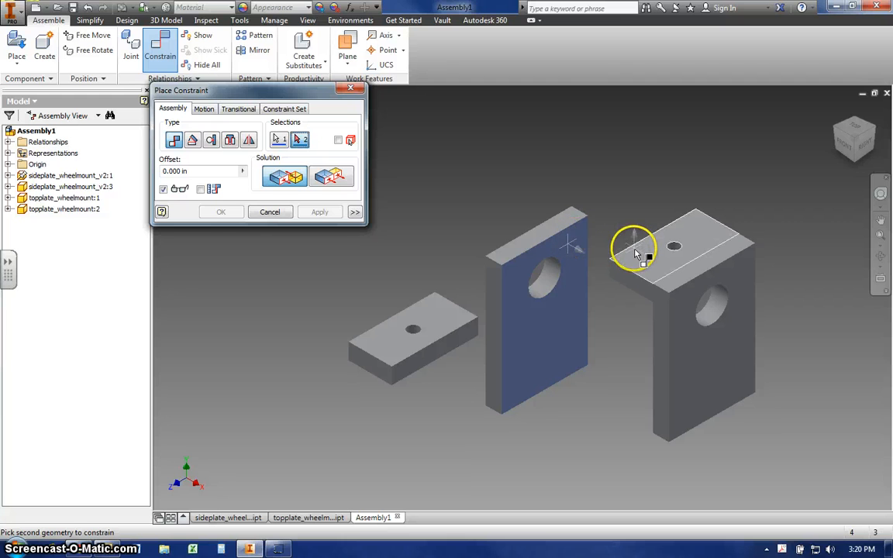
click(846, 147)
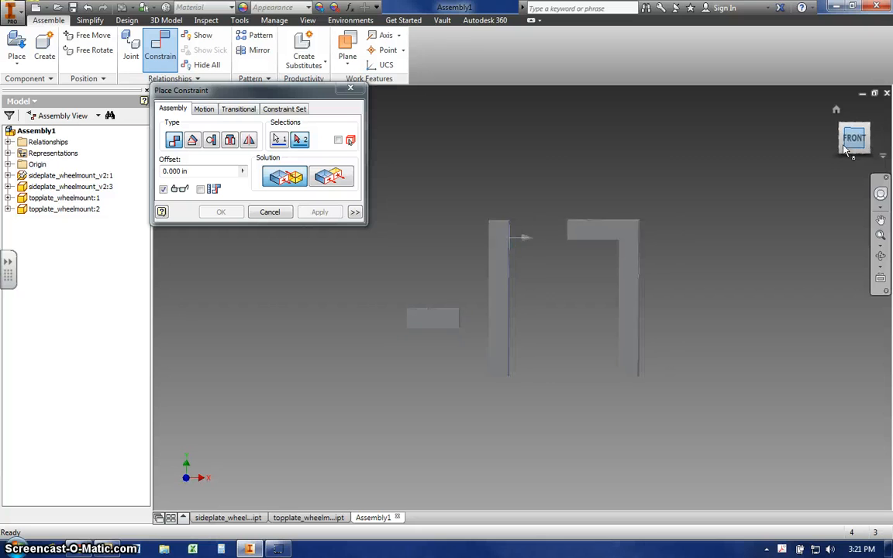
drag(838, 140, 888, 140)
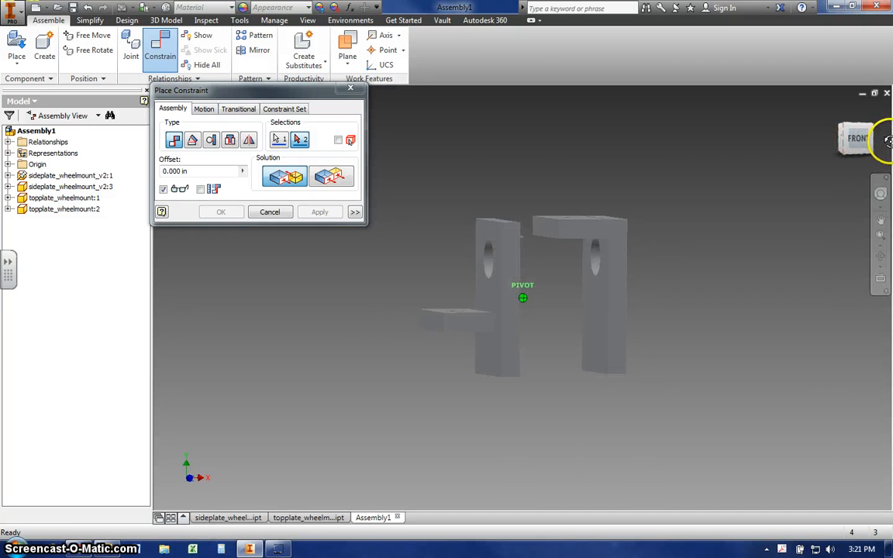
click(543, 231)
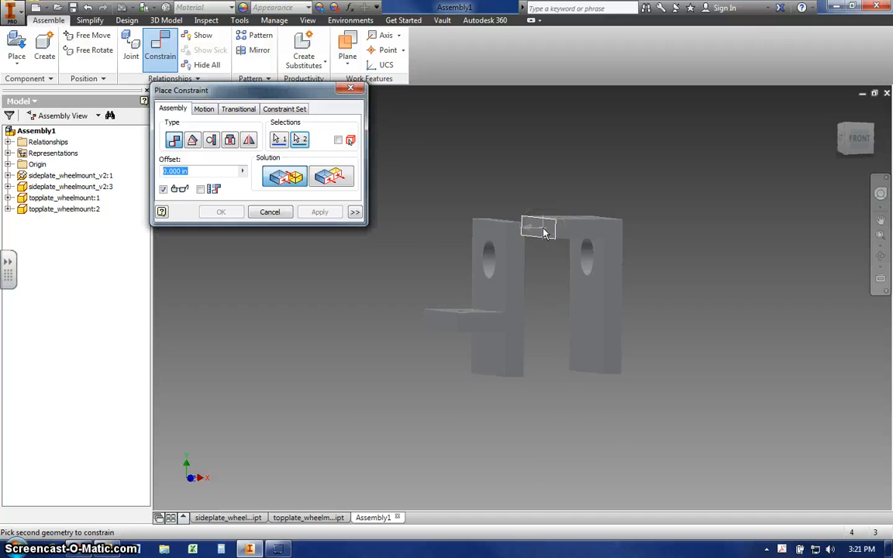
click(301, 180)
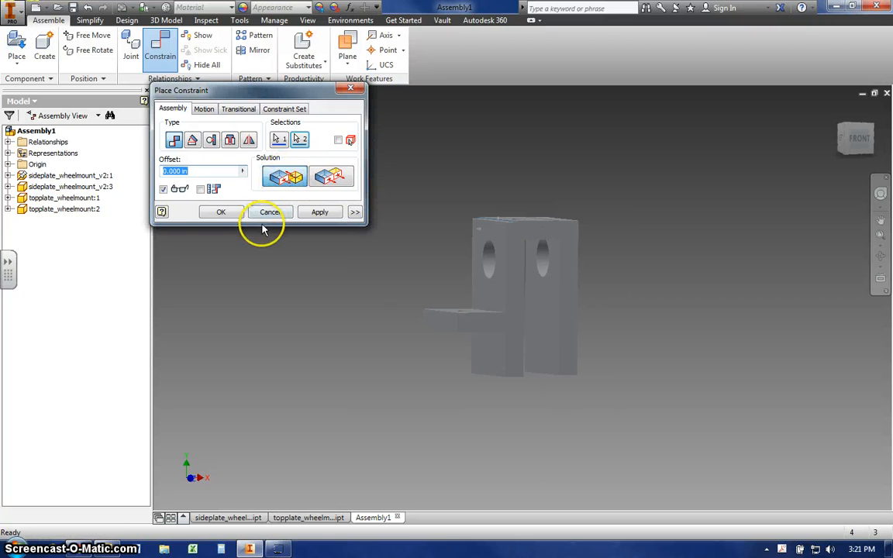
click(318, 213)
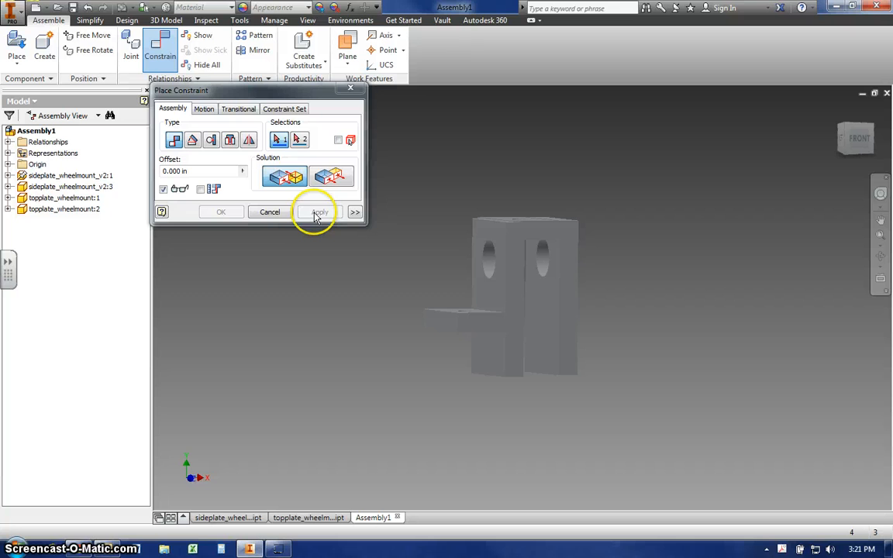
click(270, 213)
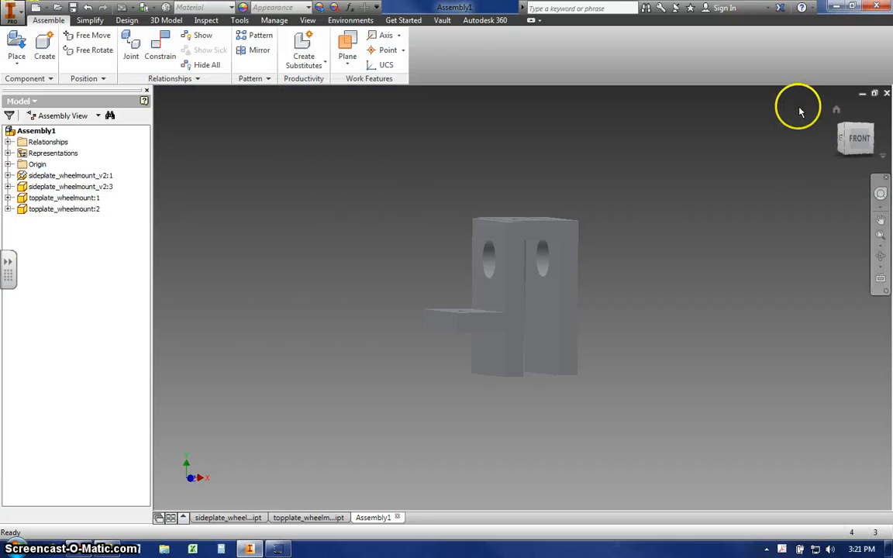
click(836, 113)
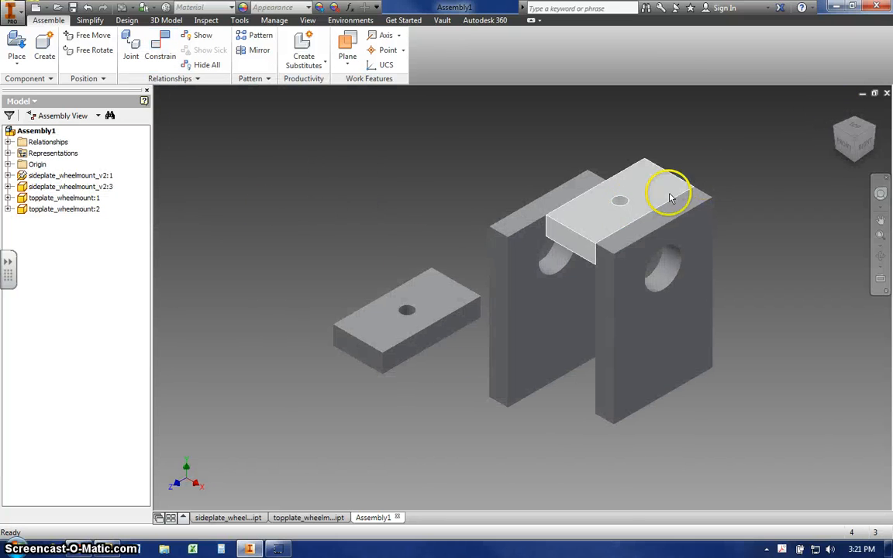
Step: Slide the joined top plate forward, and constrain its front end face flush with the grounded side plate's front edge face
drag(570, 239, 634, 169)
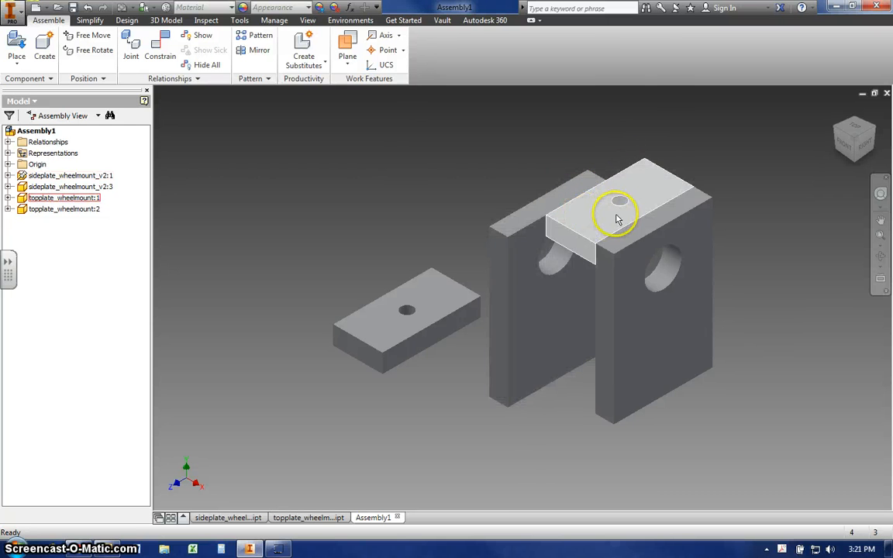
drag(618, 219, 584, 220)
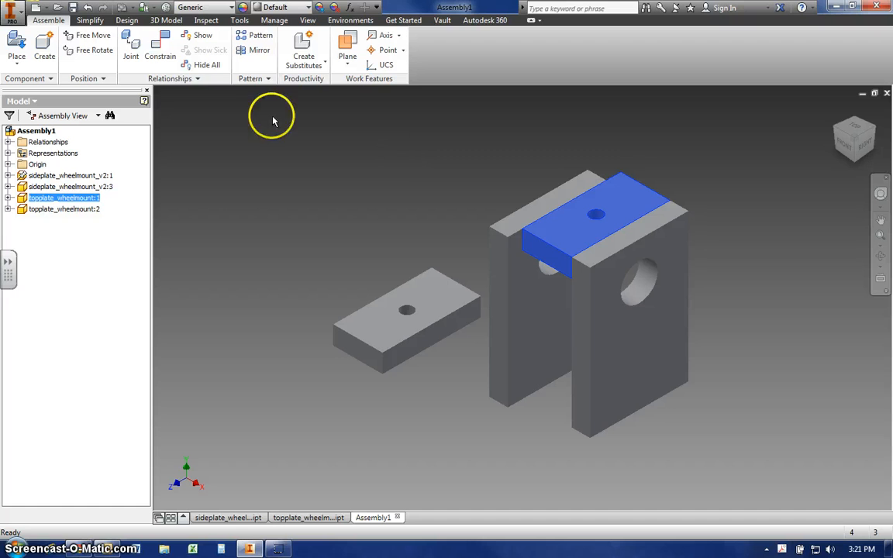
click(158, 52)
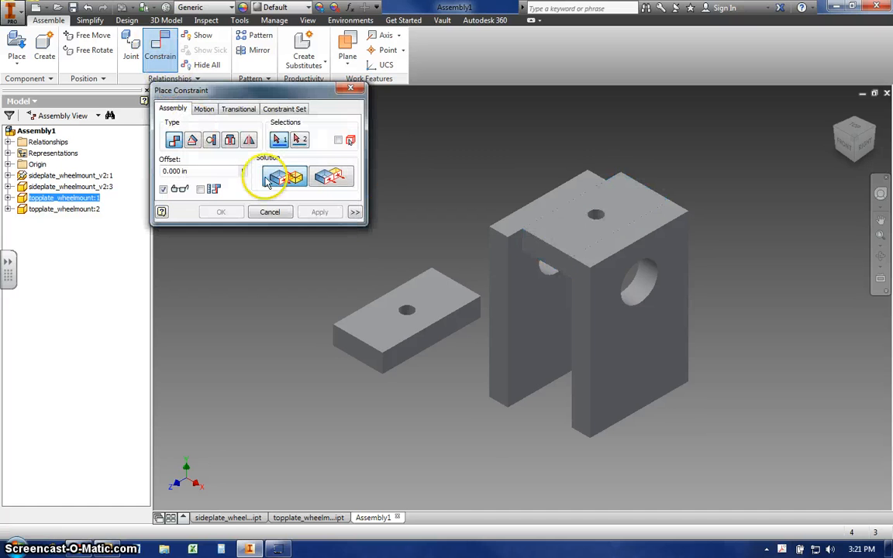
click(541, 254)
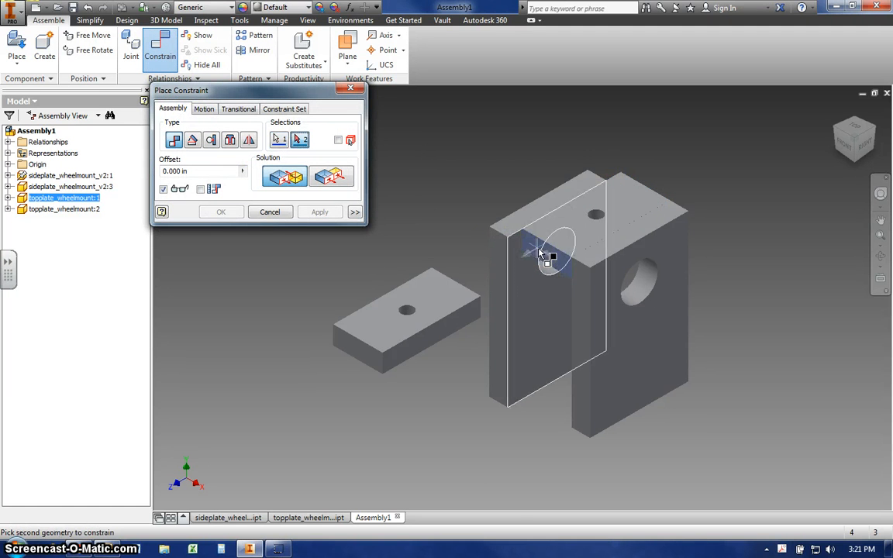
click(497, 262)
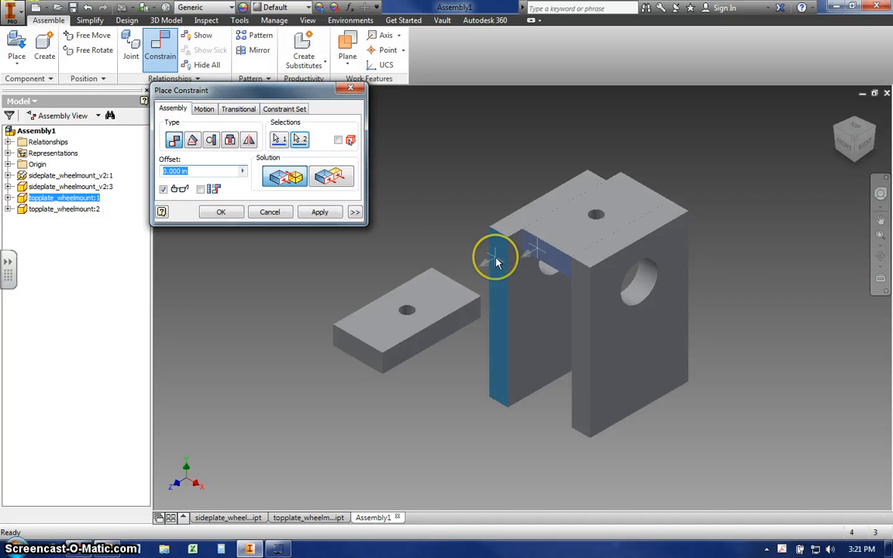
click(333, 181)
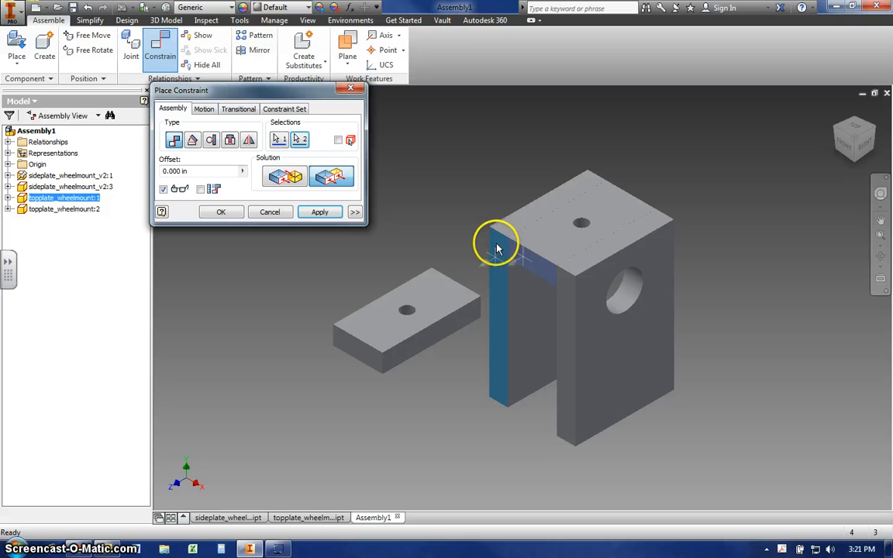
click(322, 214)
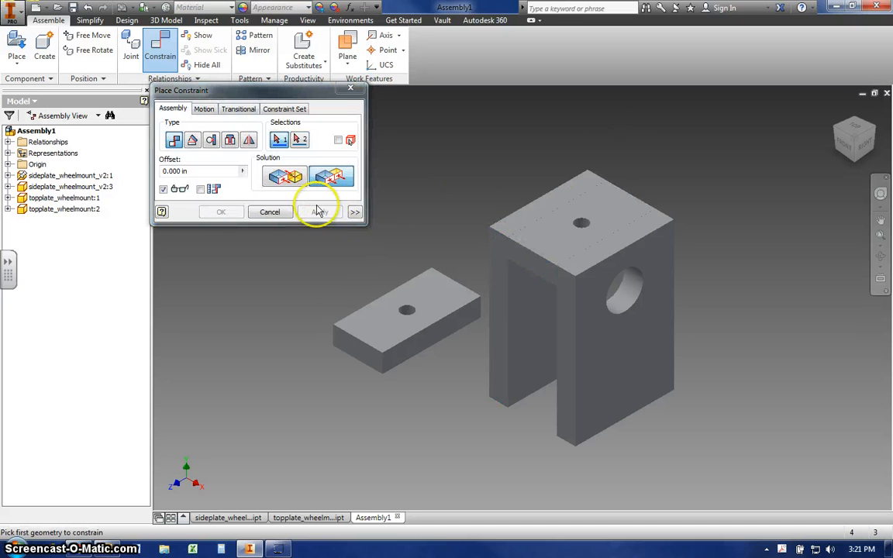
click(281, 213)
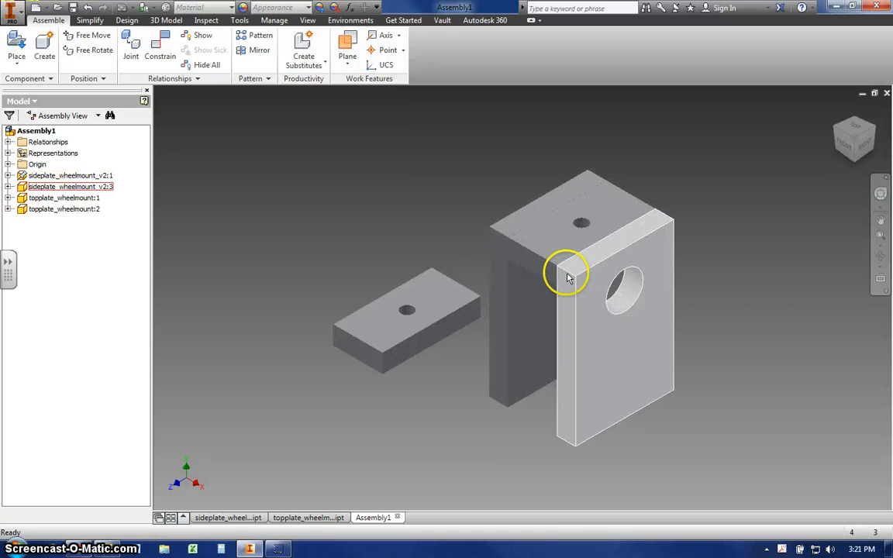
Step: Test whether the two side plates and the joined top plate can still be moved
click(582, 262)
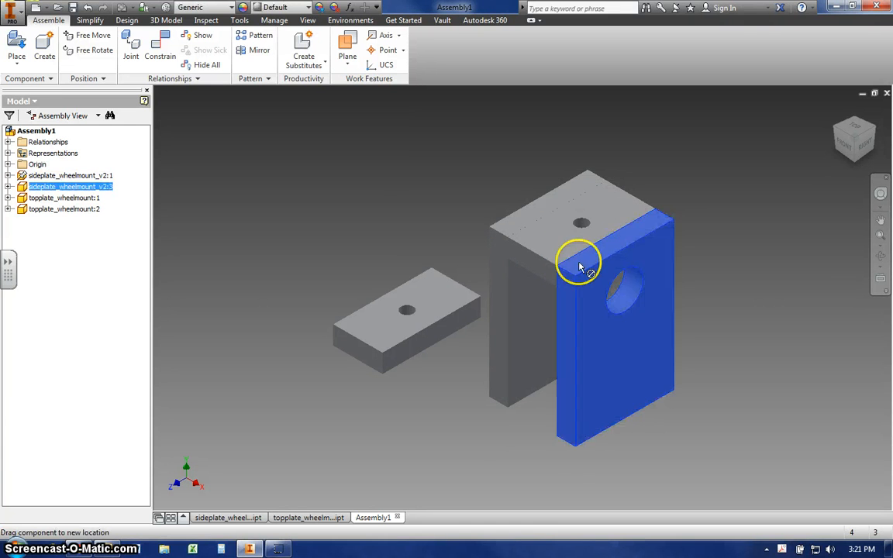
click(557, 236)
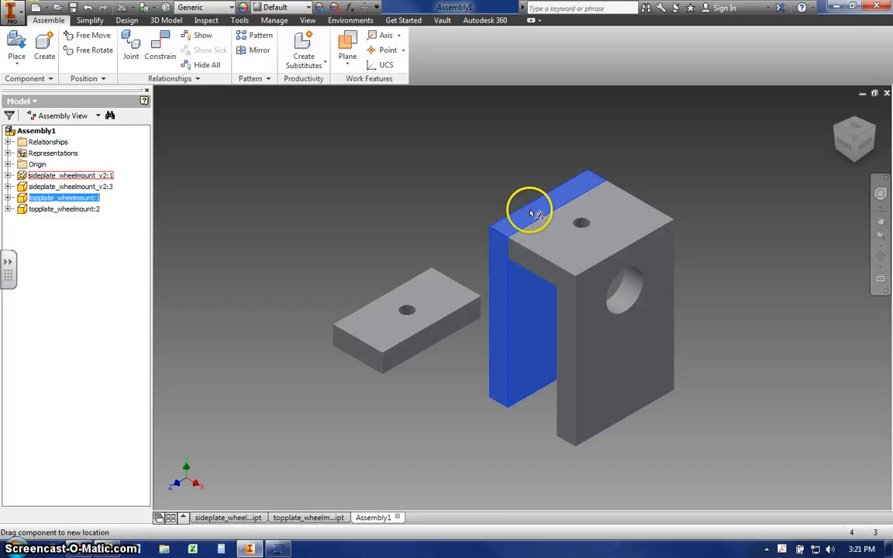
click(530, 211)
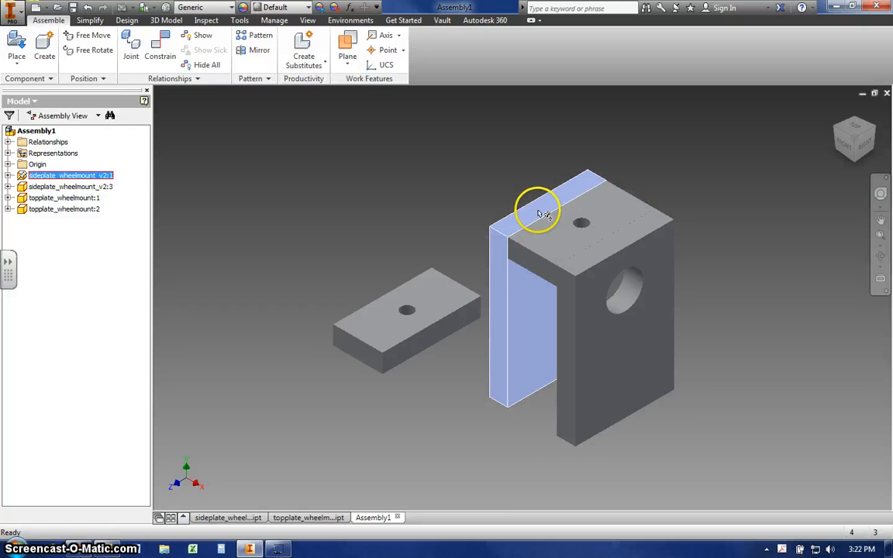
click(579, 222)
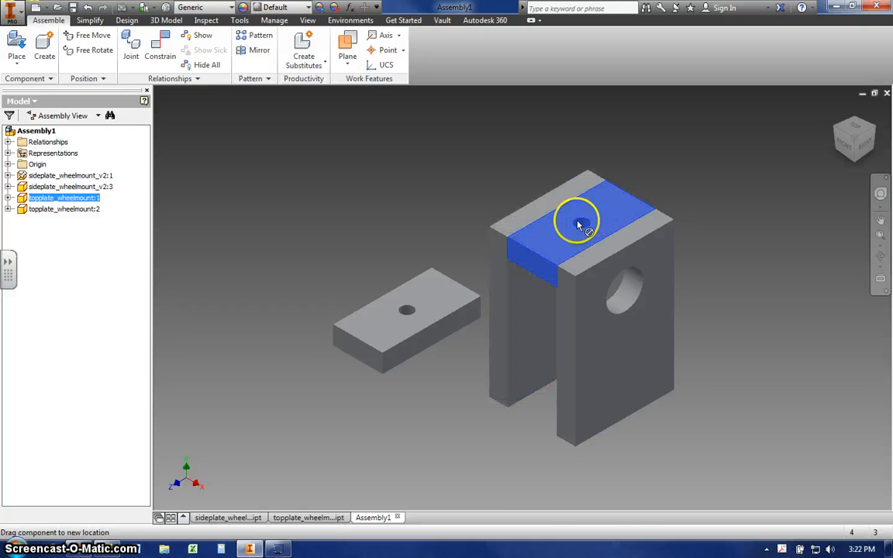
click(607, 252)
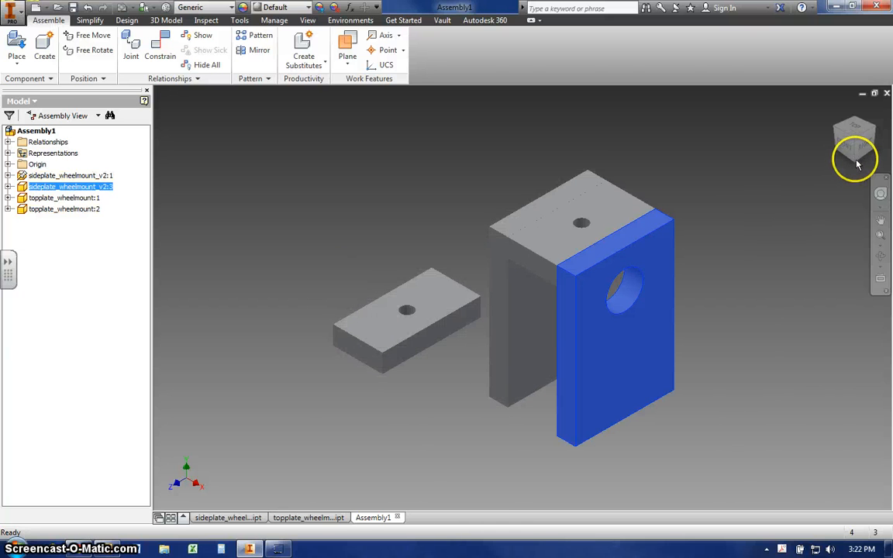
click(771, 195)
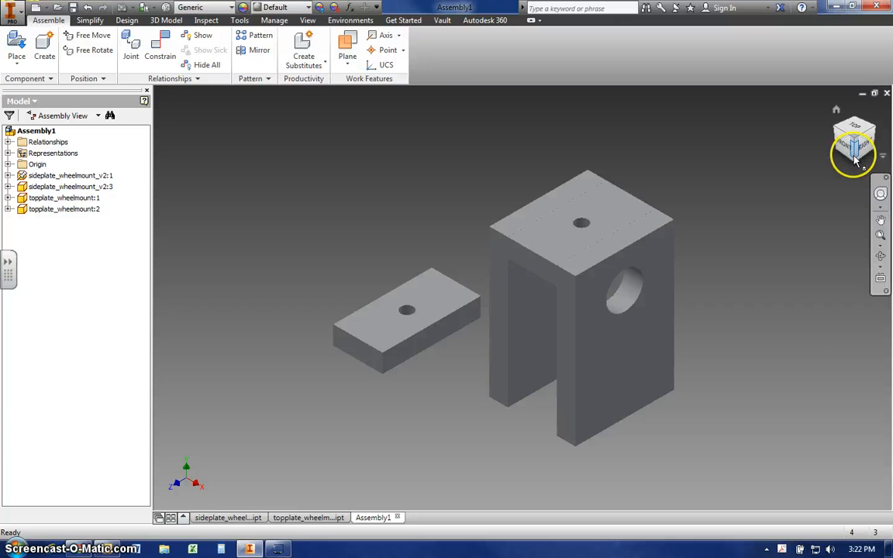
Step: Constrain the underside of the loose second top plate flush with the bottom face of the ungrounded side plate
mouse_move(857, 126)
mouse_down()
mouse_move(852, 159)
mouse_move(862, 108)
mouse_move(856, 169)
mouse_move(853, 88)
mouse_up()
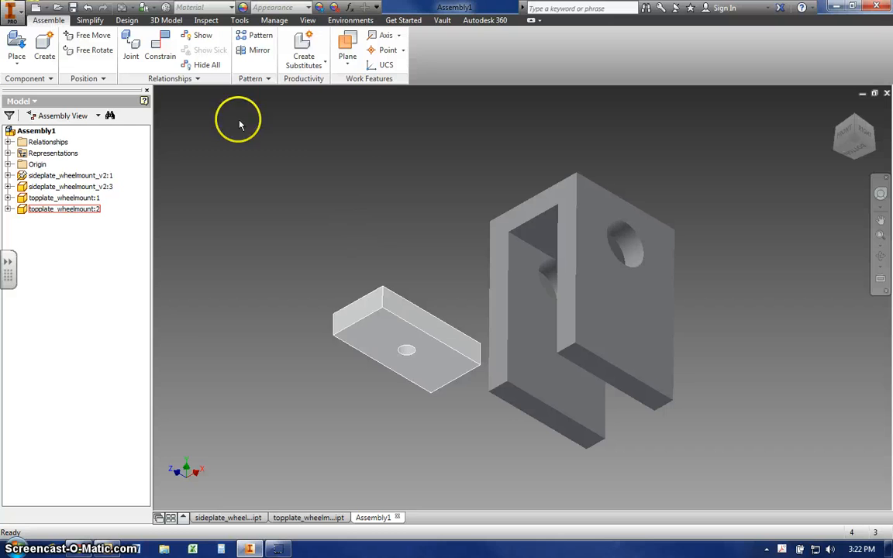
click(159, 48)
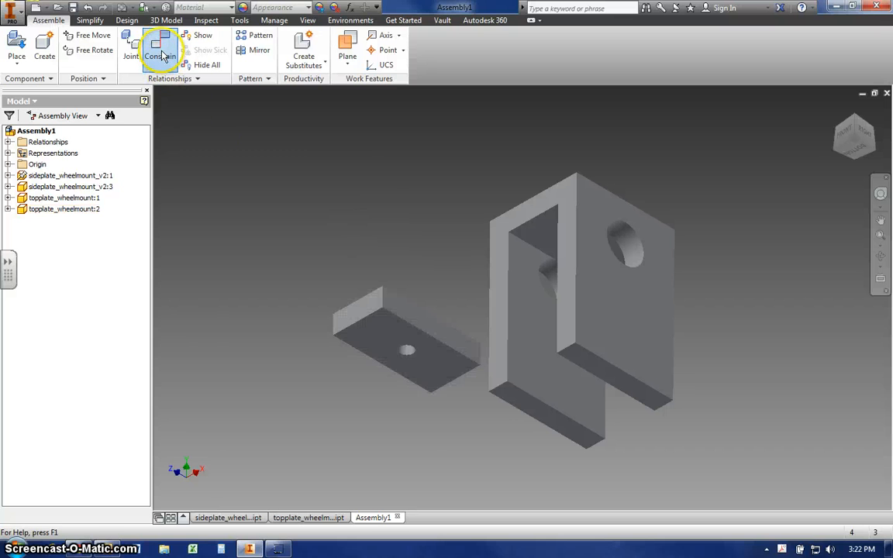
click(431, 366)
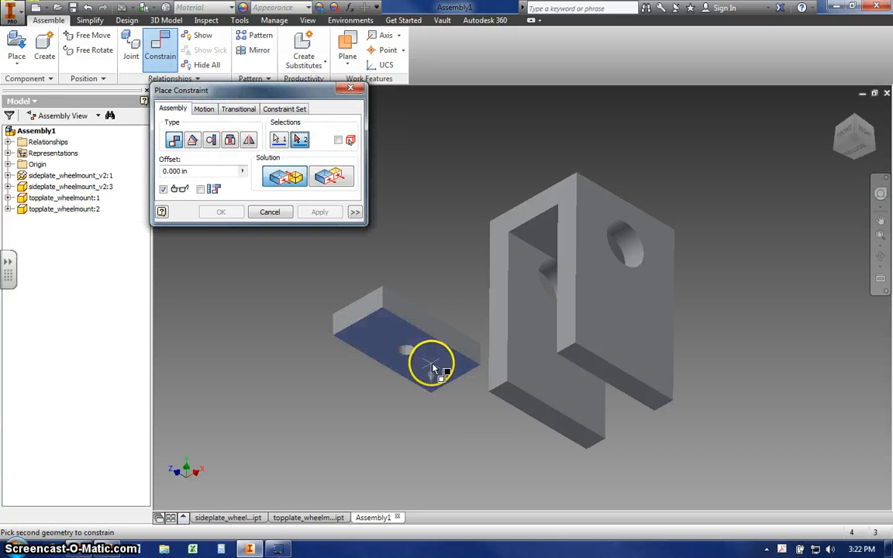
click(589, 366)
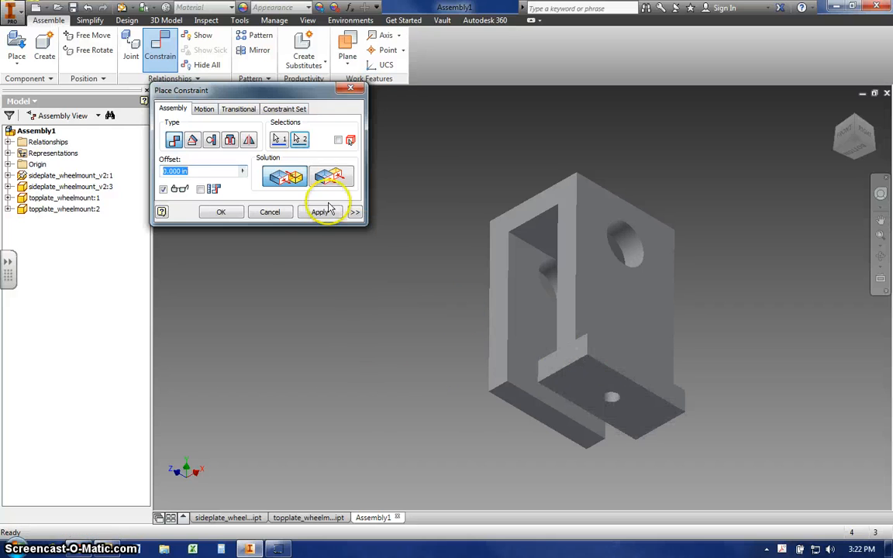
click(332, 177)
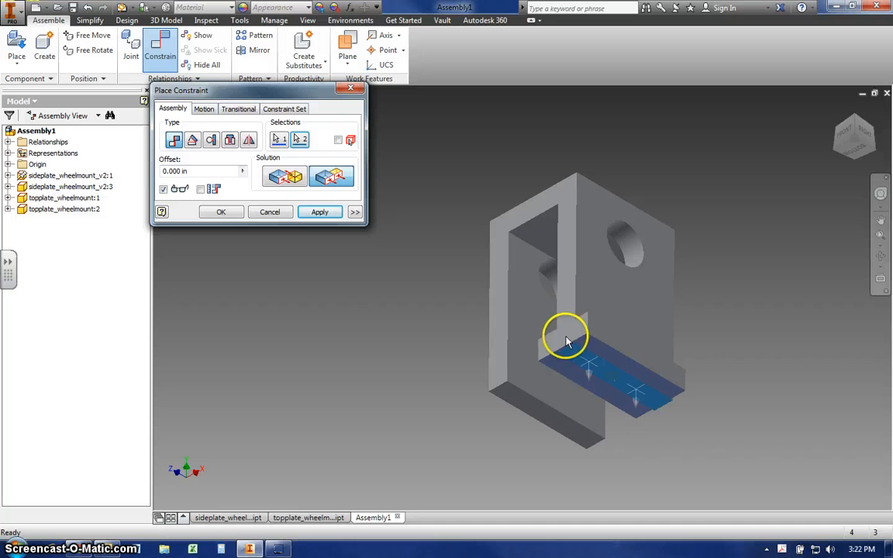
click(319, 214)
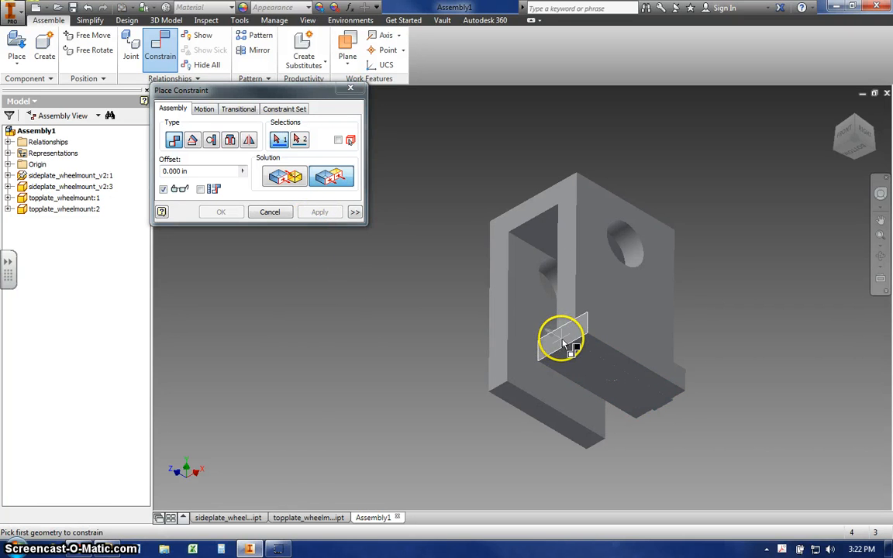
Step: Constrain the second top plate's front end face flush with the grounded side plate's front edge face, and finish constraining
click(563, 344)
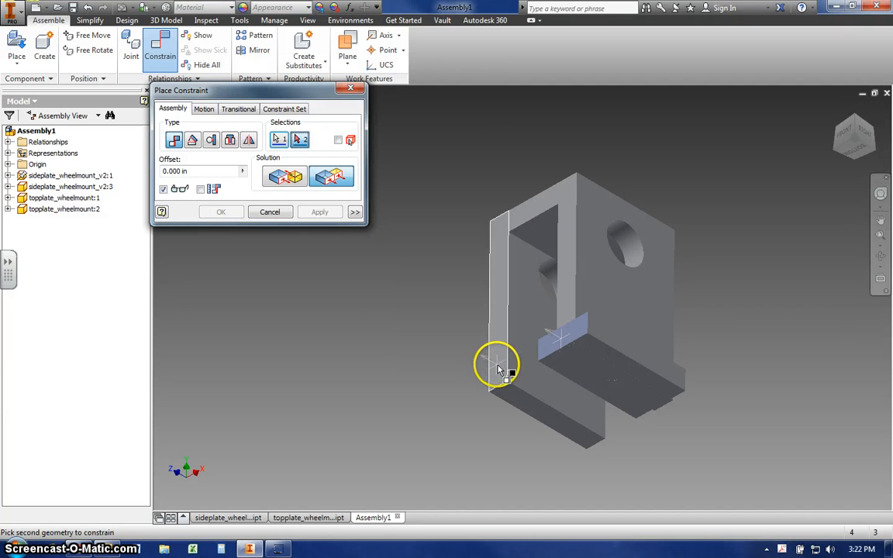
click(498, 370)
click(335, 186)
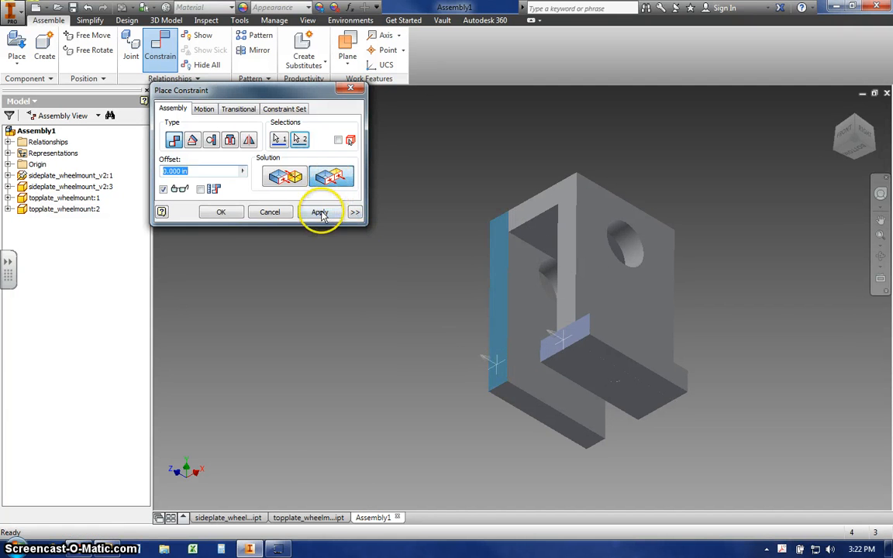
click(319, 212)
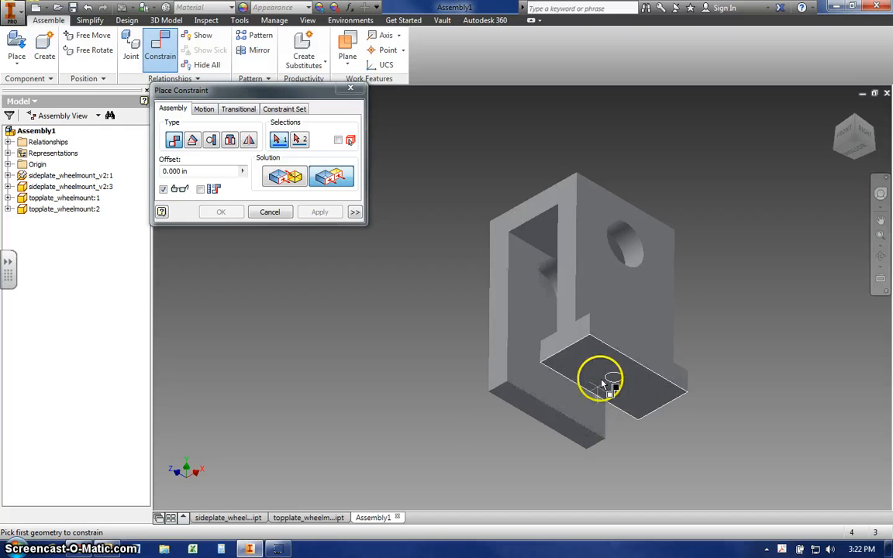
click(269, 215)
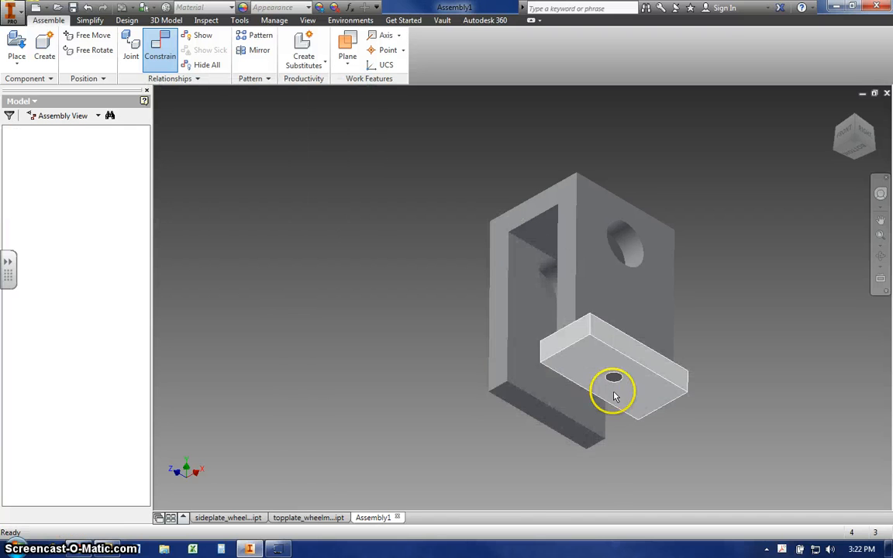
Step: Slide the second top plate sideways toward the grounded side plate, and leave it deselected
drag(604, 378, 534, 373)
click(560, 367)
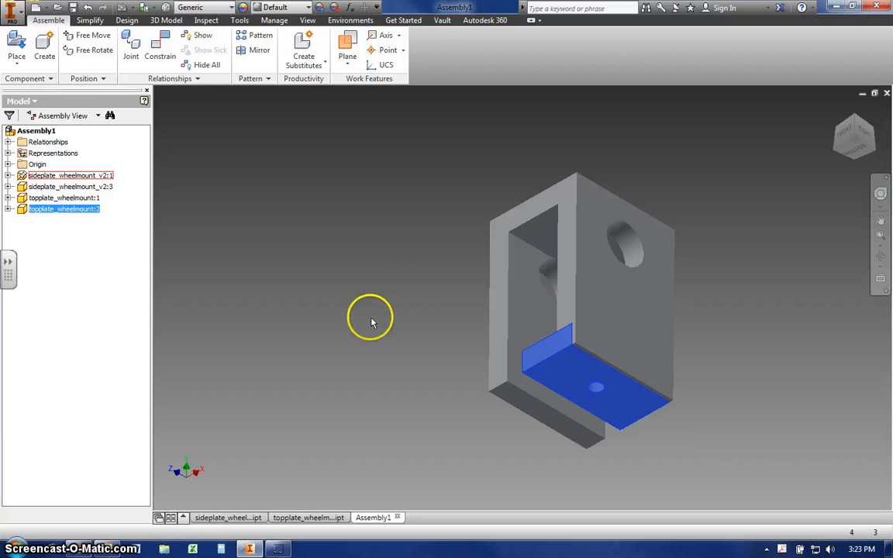
click(285, 294)
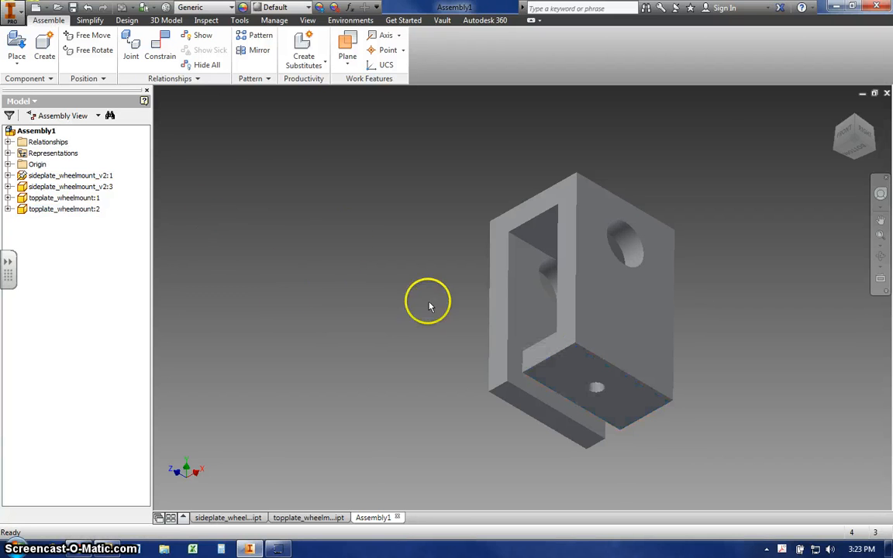
Step: Mate the second top plate's side face to the grounded side plate's inner face with 0.000 in offset, and finish constraining
click(159, 55)
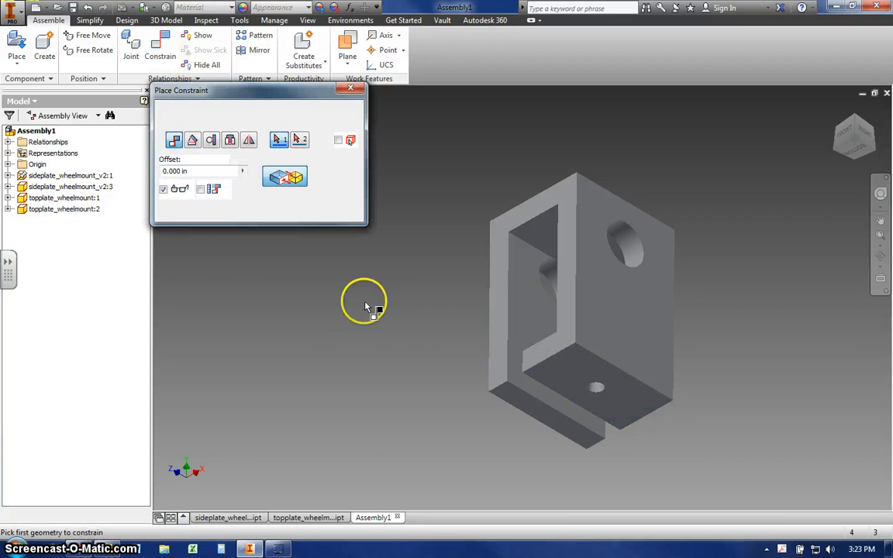
click(520, 382)
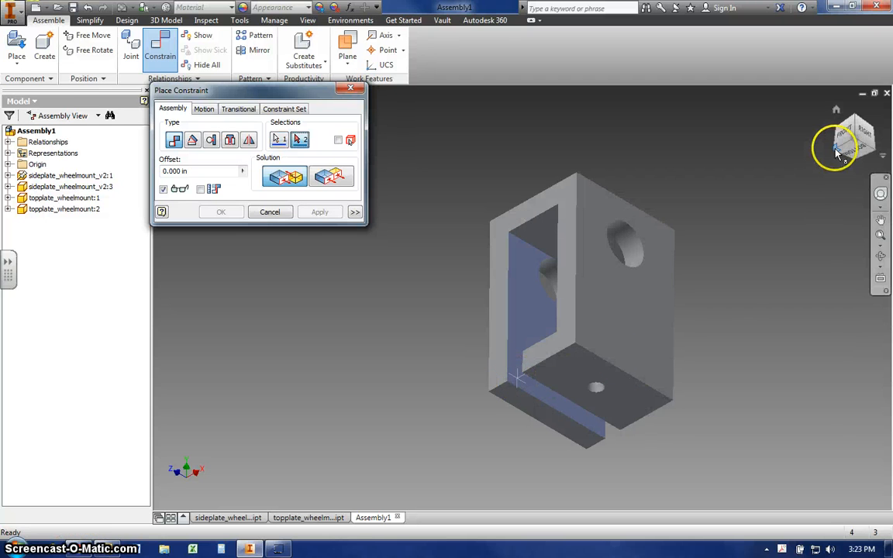
mouse_move(854, 142)
mouse_down()
mouse_move(886, 135)
mouse_move(891, 122)
mouse_move(174, 104)
mouse_move(165, 89)
mouse_up()
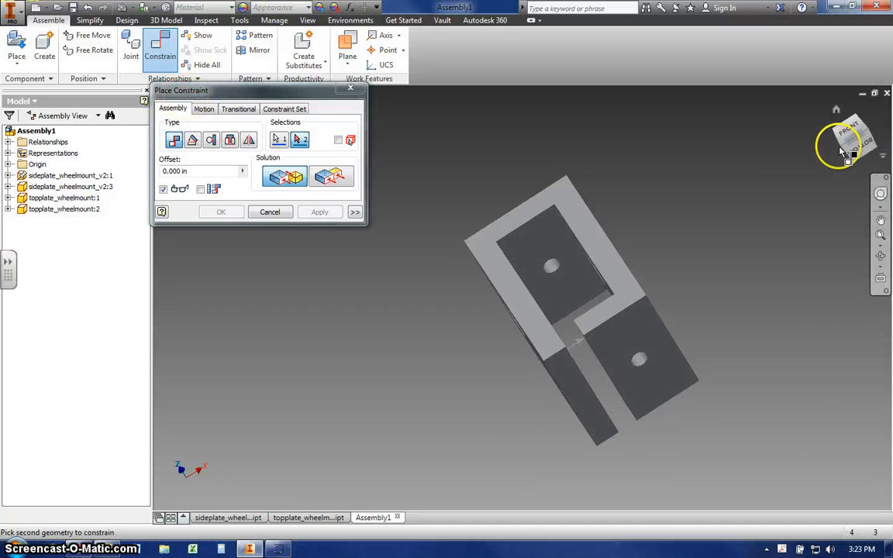
mouse_move(847, 143)
mouse_down()
mouse_move(888, 116)
mouse_move(147, 109)
mouse_up()
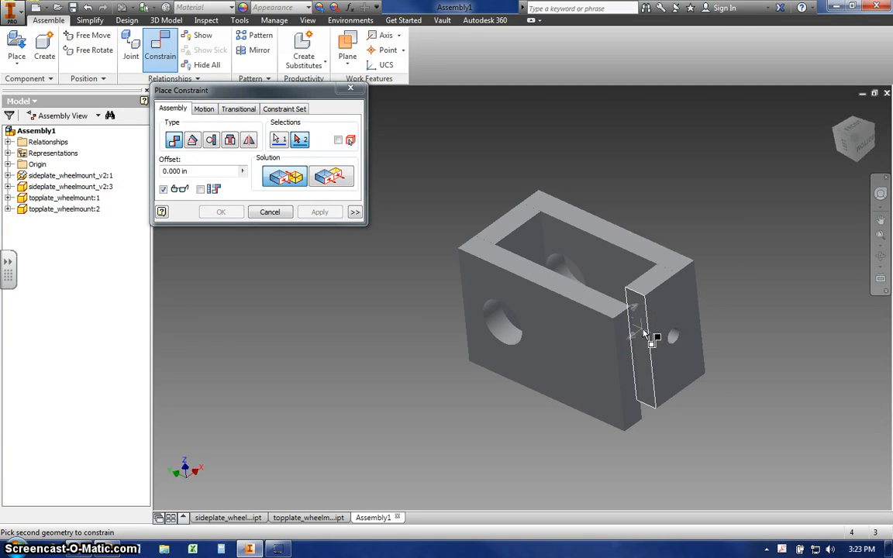
click(645, 335)
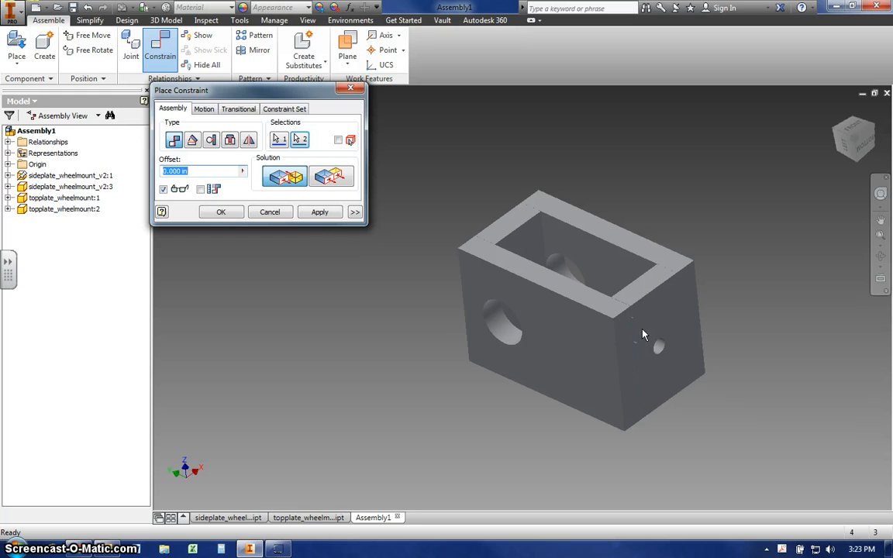
click(411, 285)
click(310, 215)
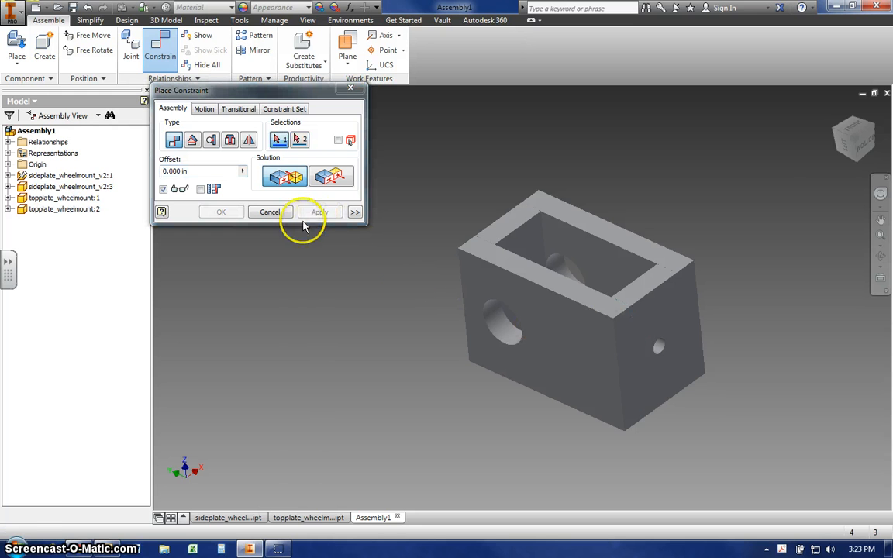
click(839, 116)
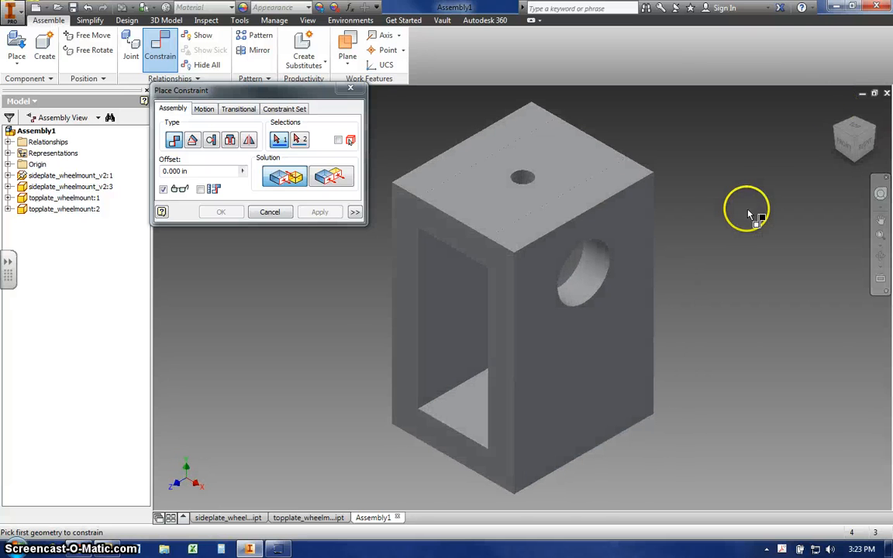
click(269, 212)
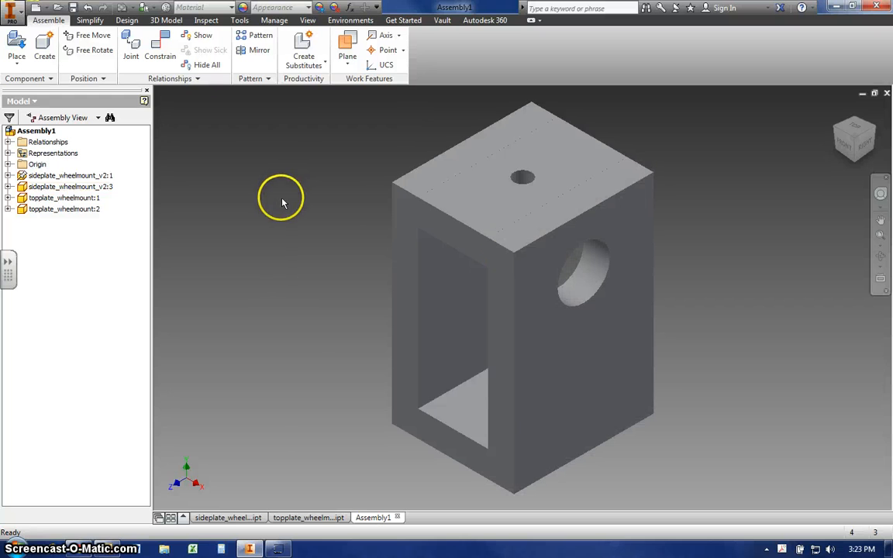
Step: Set the assembly's visual style to Shaded with Edges
click(309, 20)
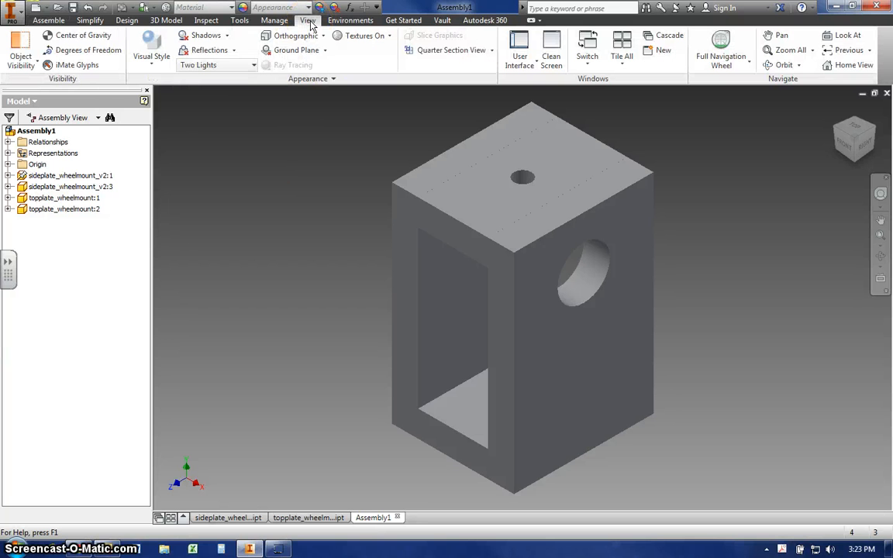
click(151, 65)
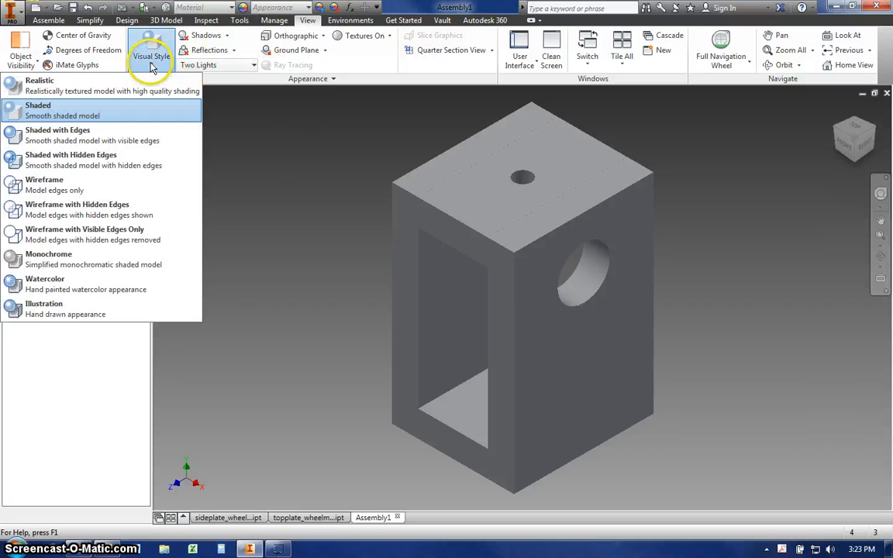
click(76, 136)
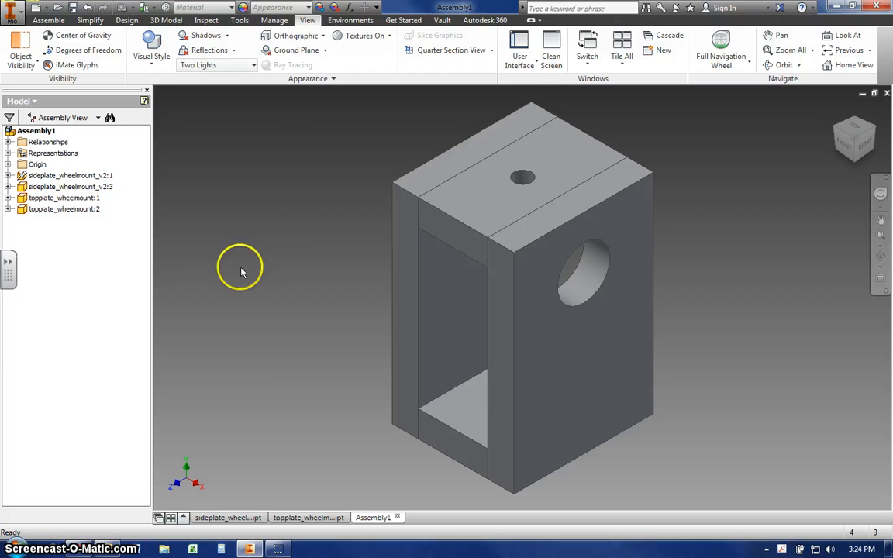
Step: Save the assembly as Wheelmount in the 1415_Rover_CAD folder
click(12, 9)
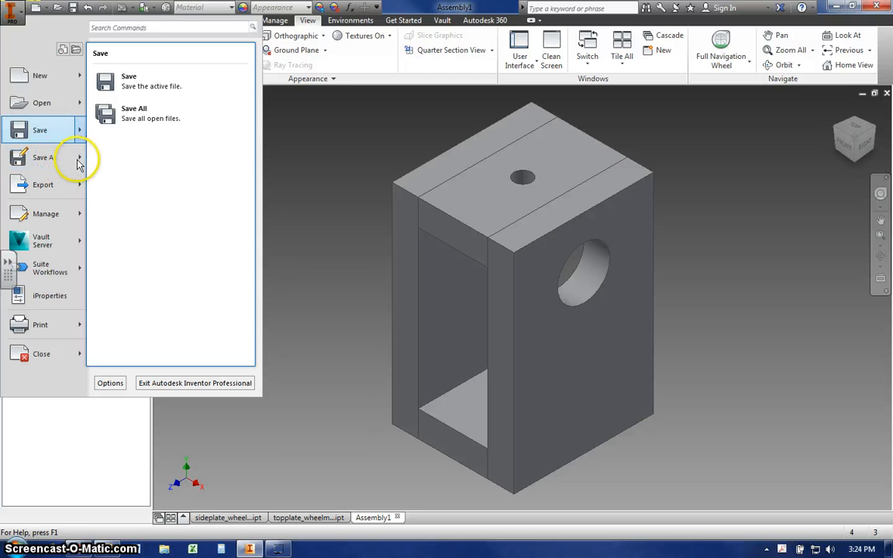
mouse_move(78, 165)
click(144, 87)
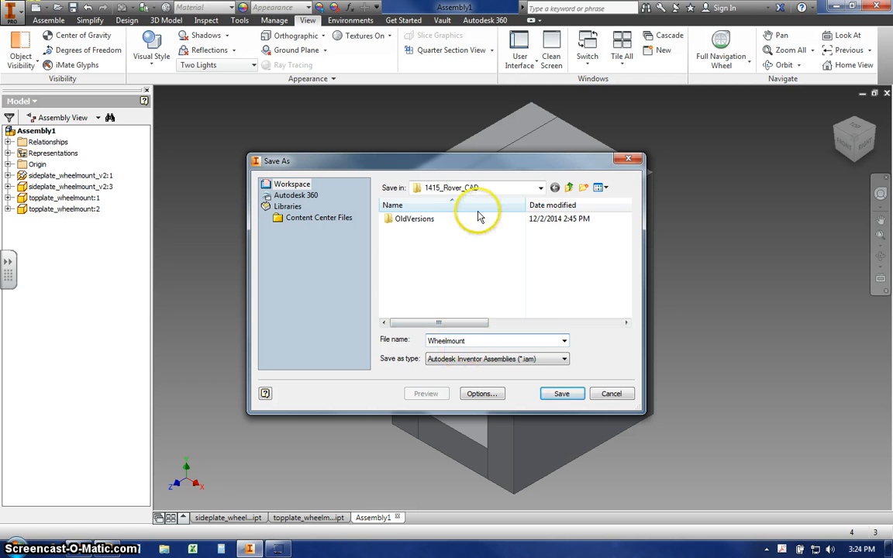
click(564, 395)
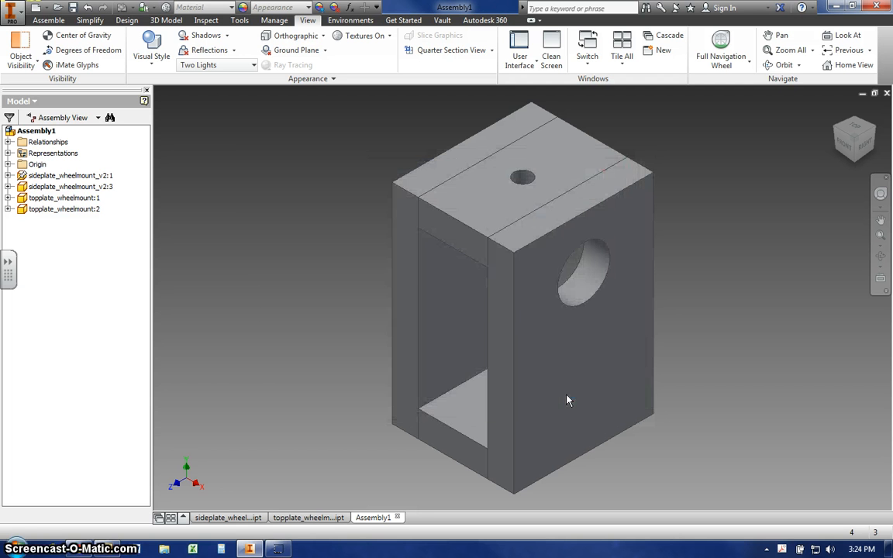
Step: In the sideplate_wheelmount_v2 part, set the hole circle's diameter in Sketch2 to 2.5 in and finish the sketch
click(525, 303)
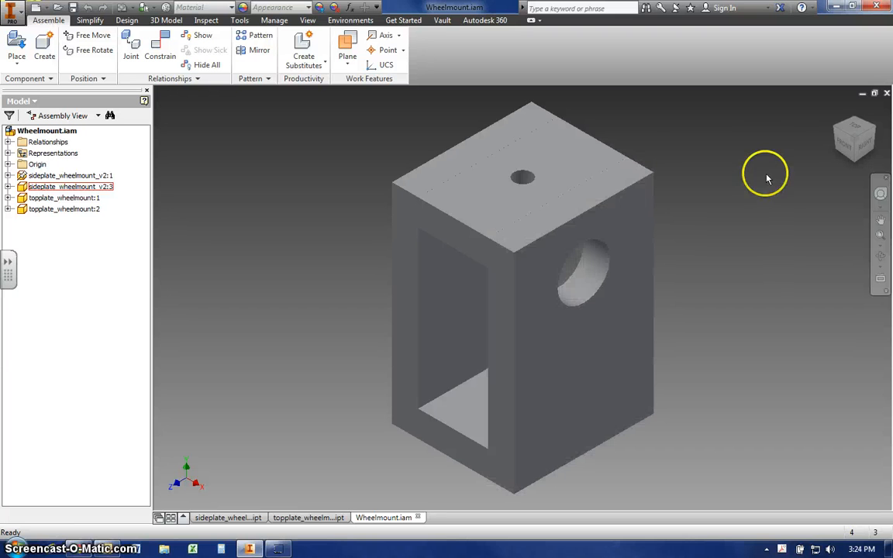
click(866, 148)
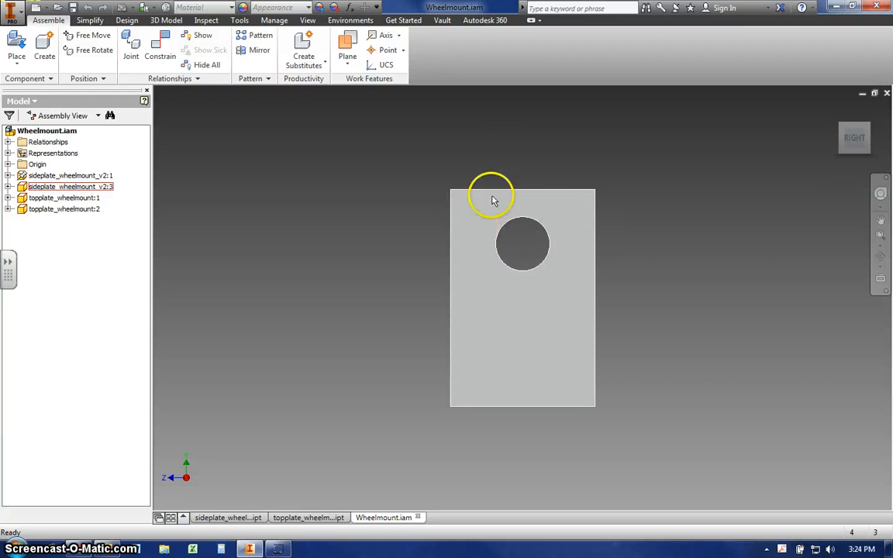
click(836, 112)
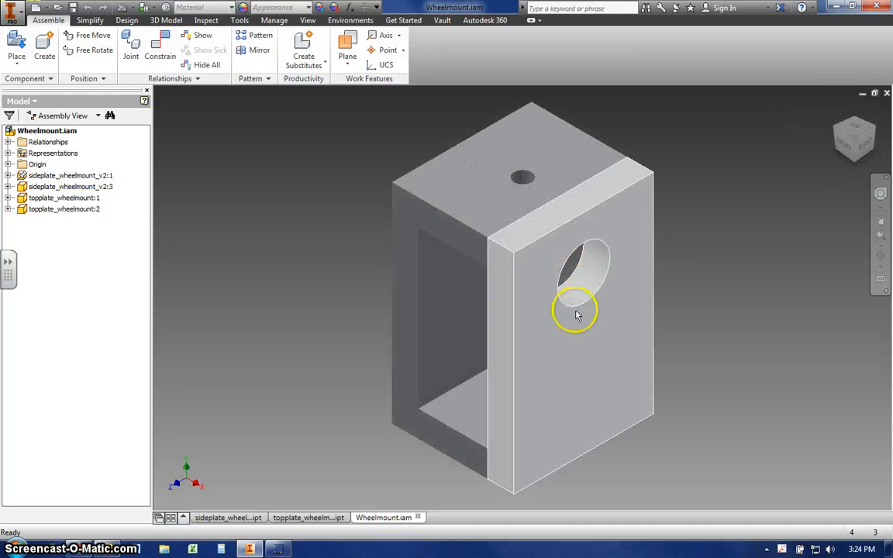
drag(578, 273, 498, 329)
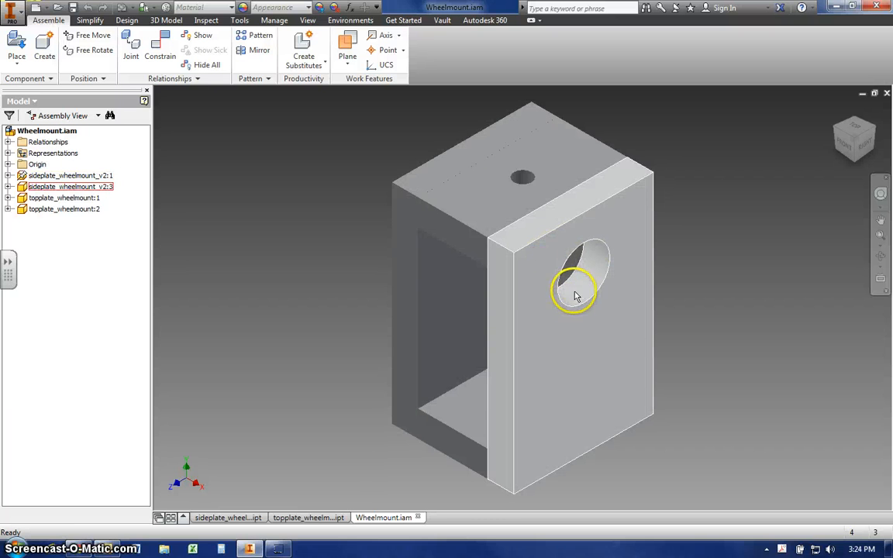
click(237, 521)
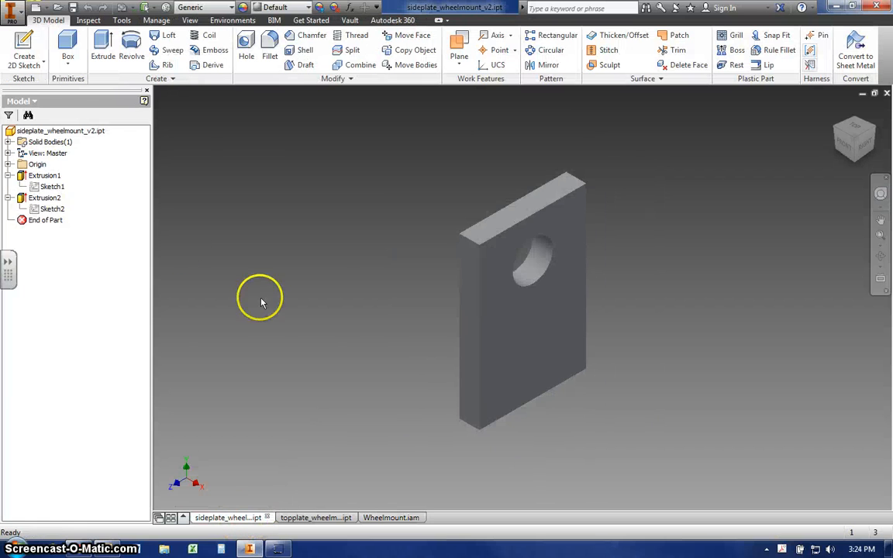
click(50, 210)
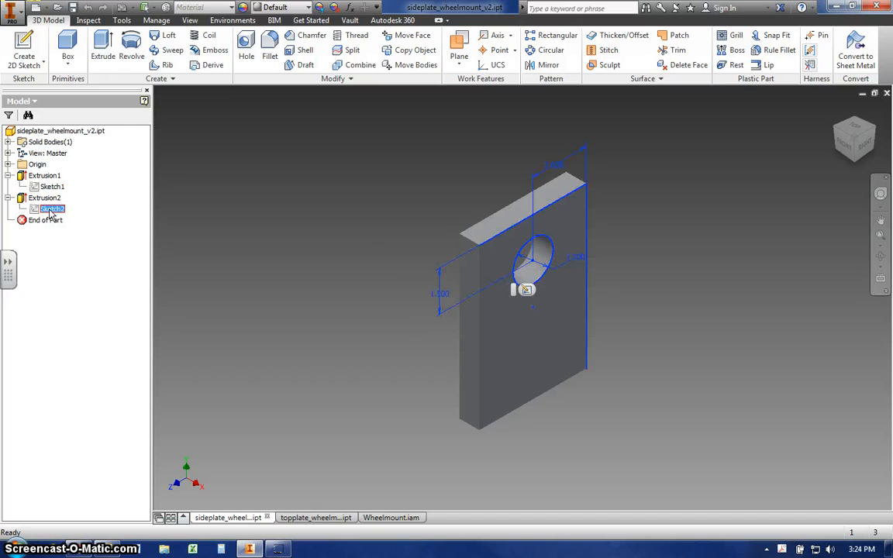
click(526, 290)
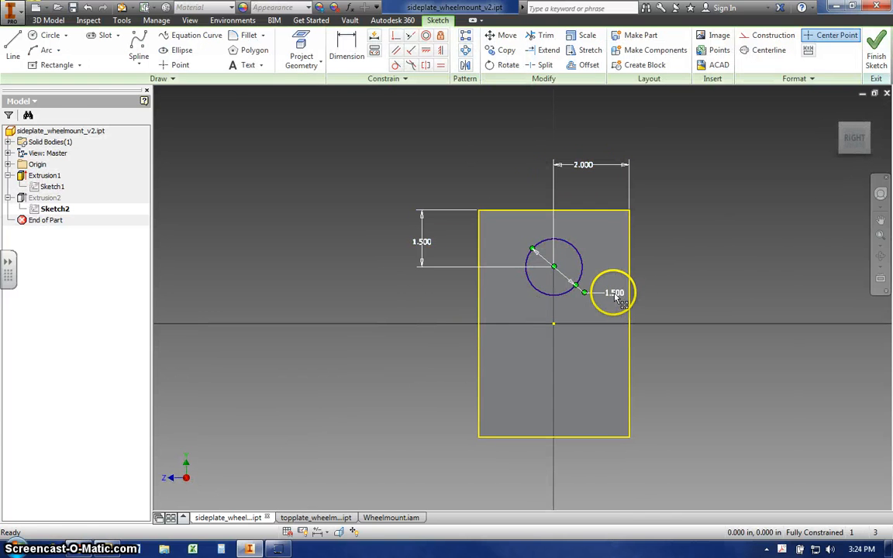
double_click(616, 296)
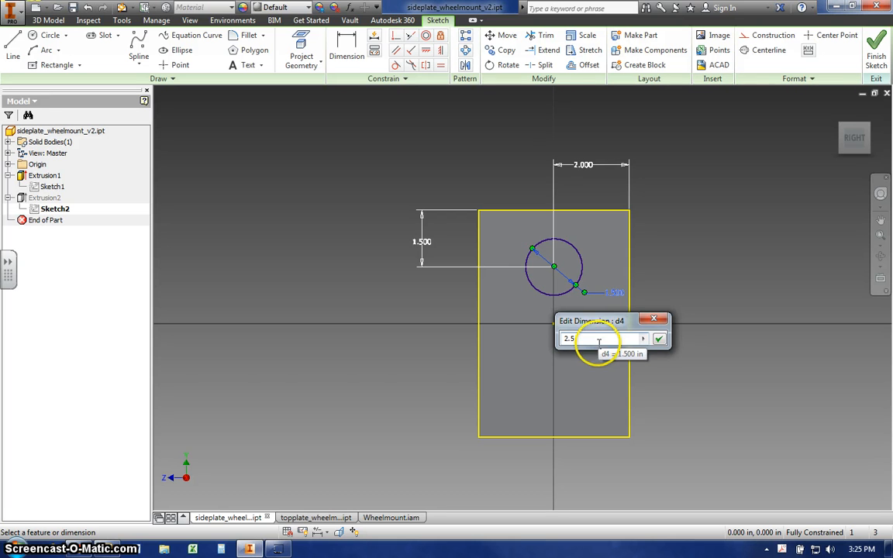
click(660, 341)
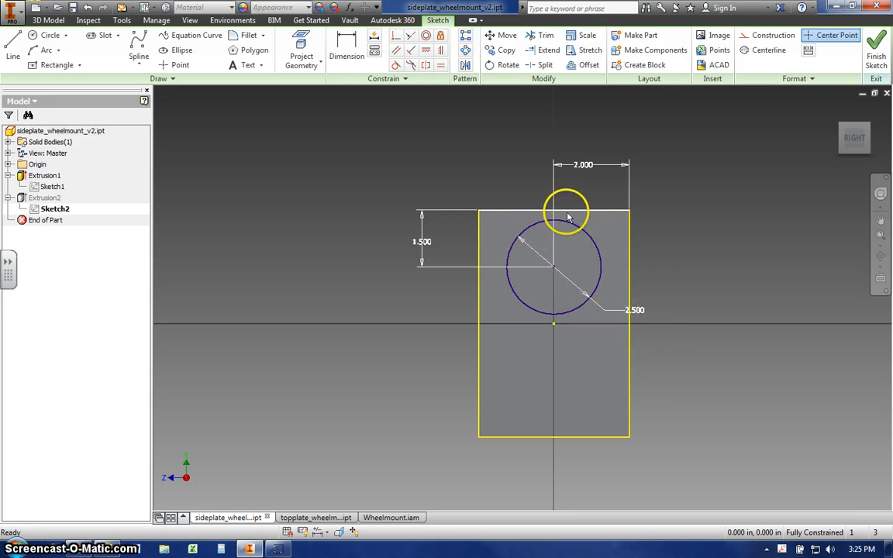
click(875, 56)
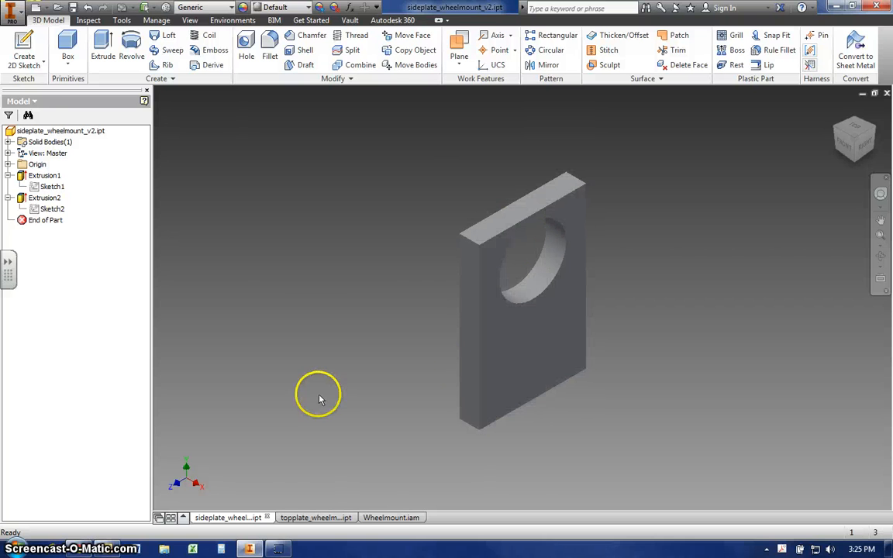
Step: Return to the Wheelmount assembly and examine how the enlarged side plate holes line up with the first top plate
click(387, 519)
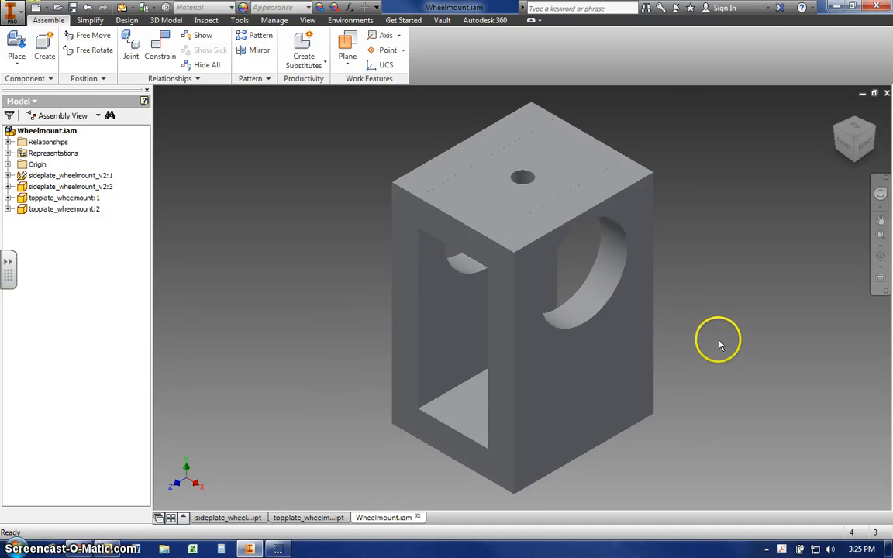
click(867, 153)
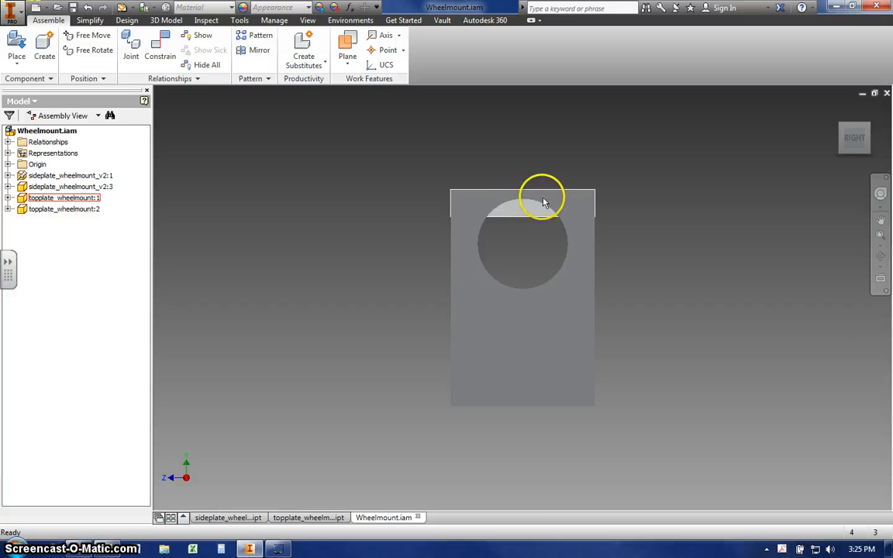
click(481, 211)
click(626, 223)
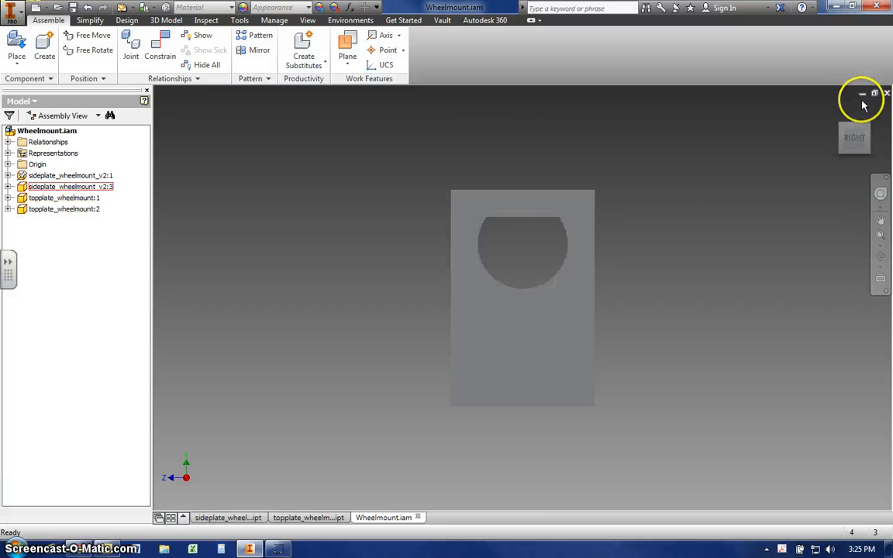
click(836, 114)
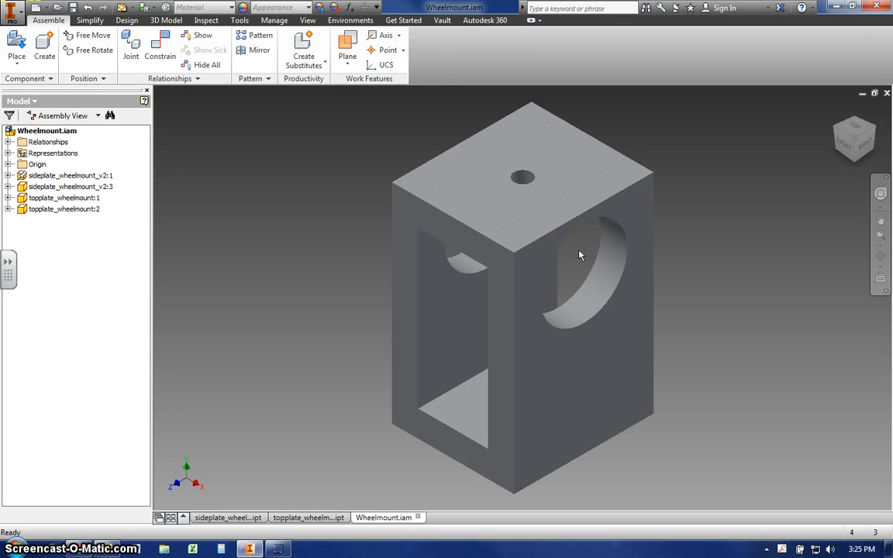
click(585, 226)
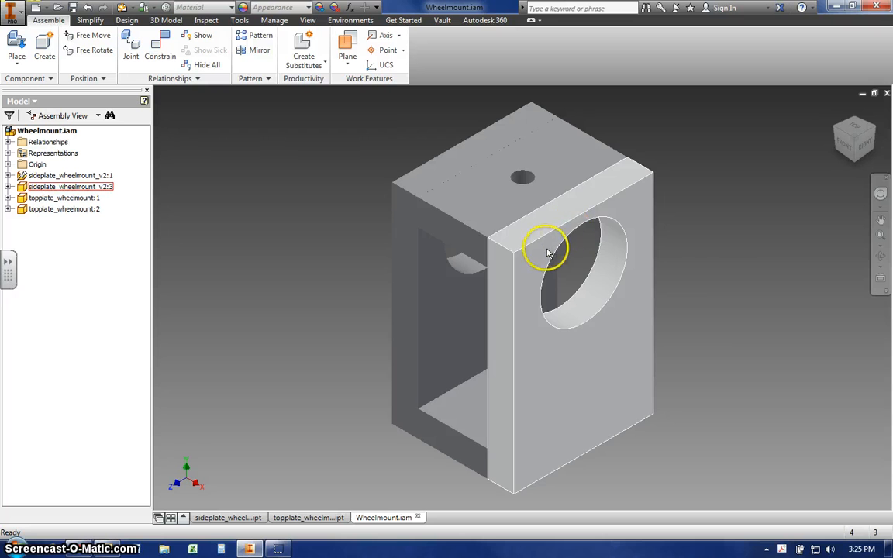
click(678, 230)
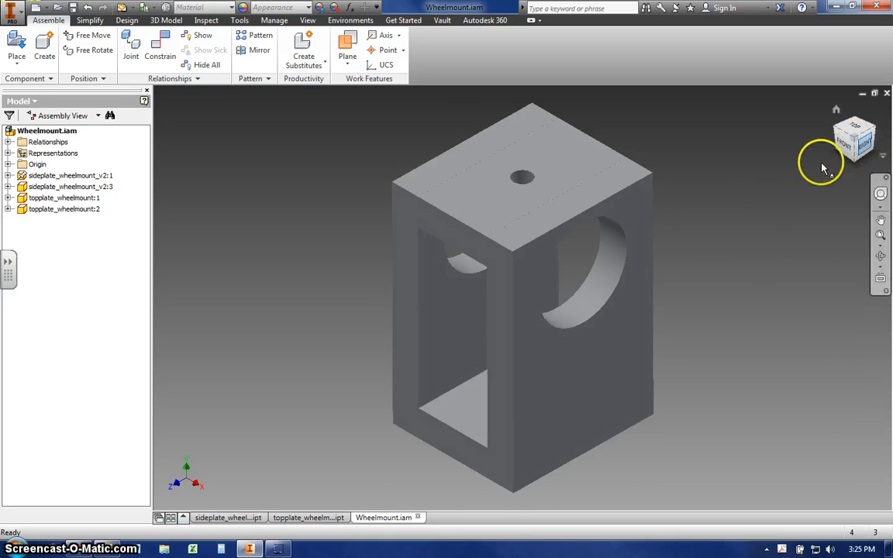
click(863, 143)
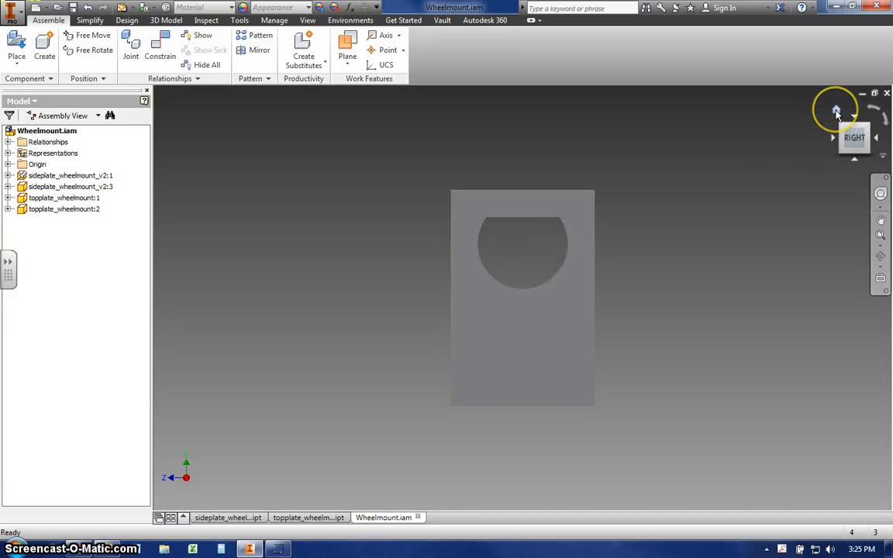
click(837, 111)
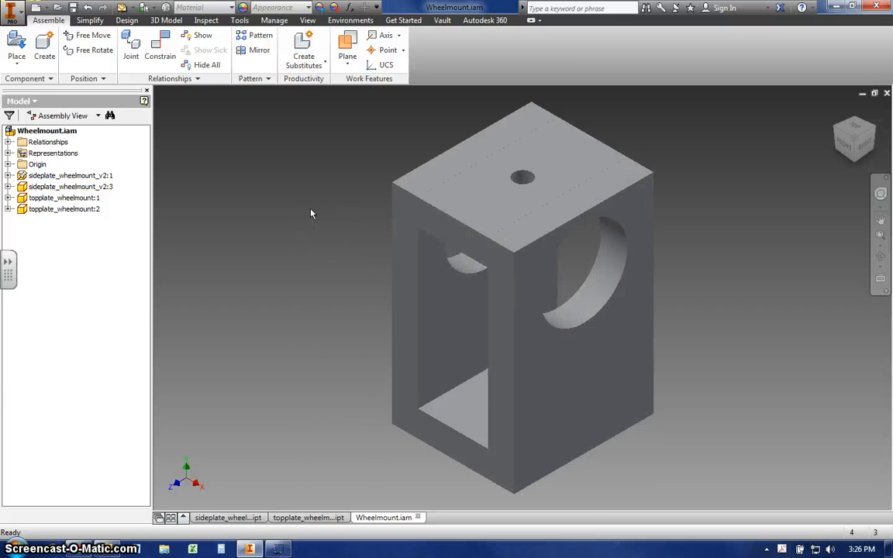
click(312, 209)
click(282, 301)
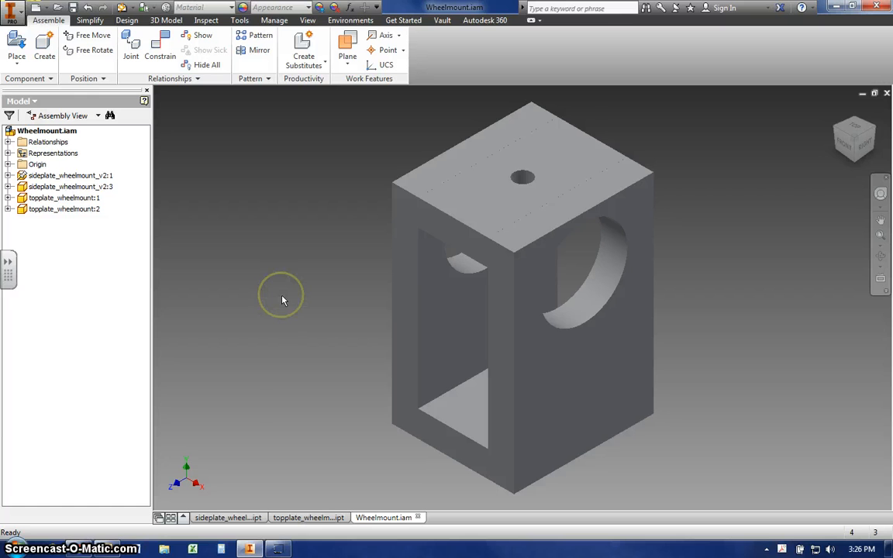